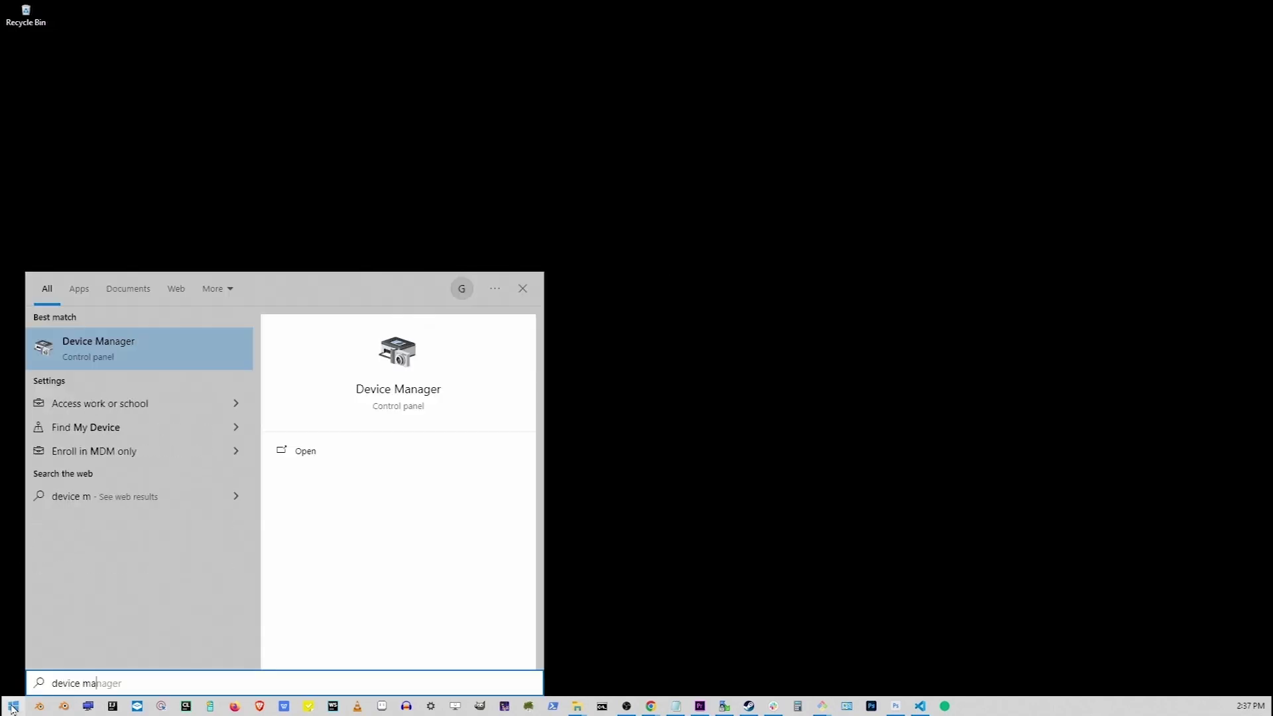
Open Device Manager, collapse Other devices, and select the NVIDIA GeForce GTX 1060 6GB under Display adapters.
type("nager")
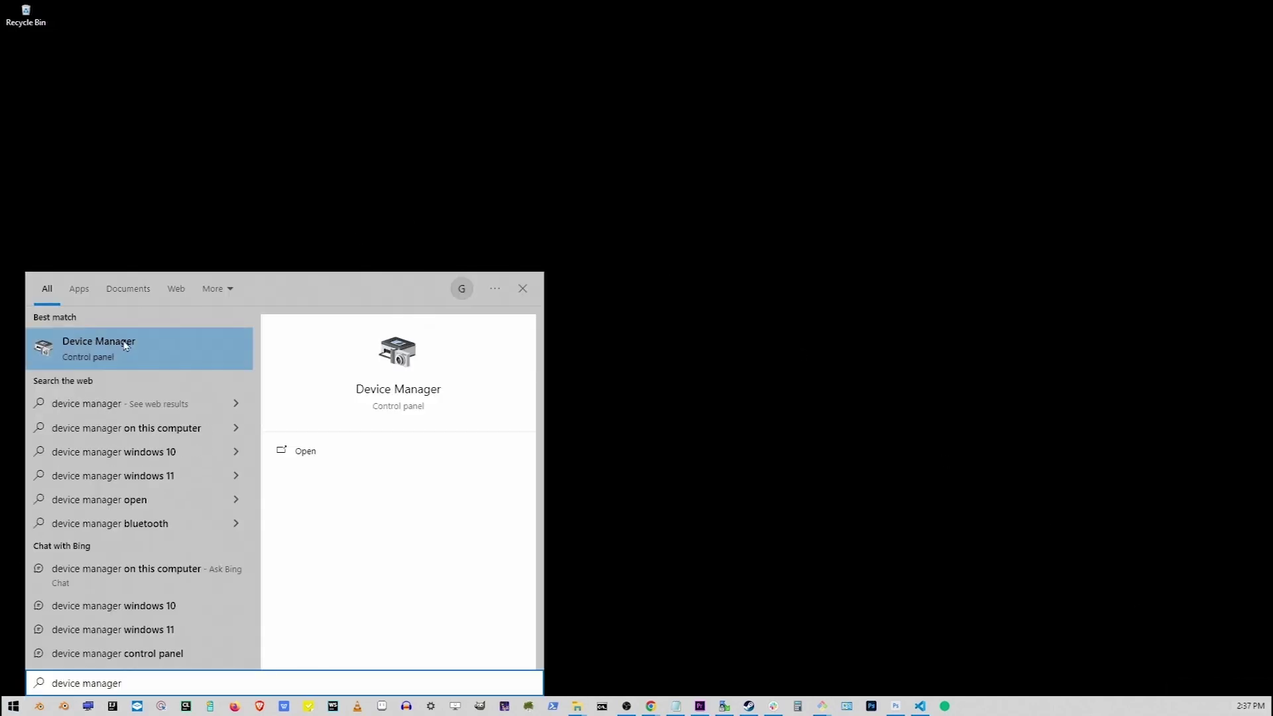
left_click(125, 345)
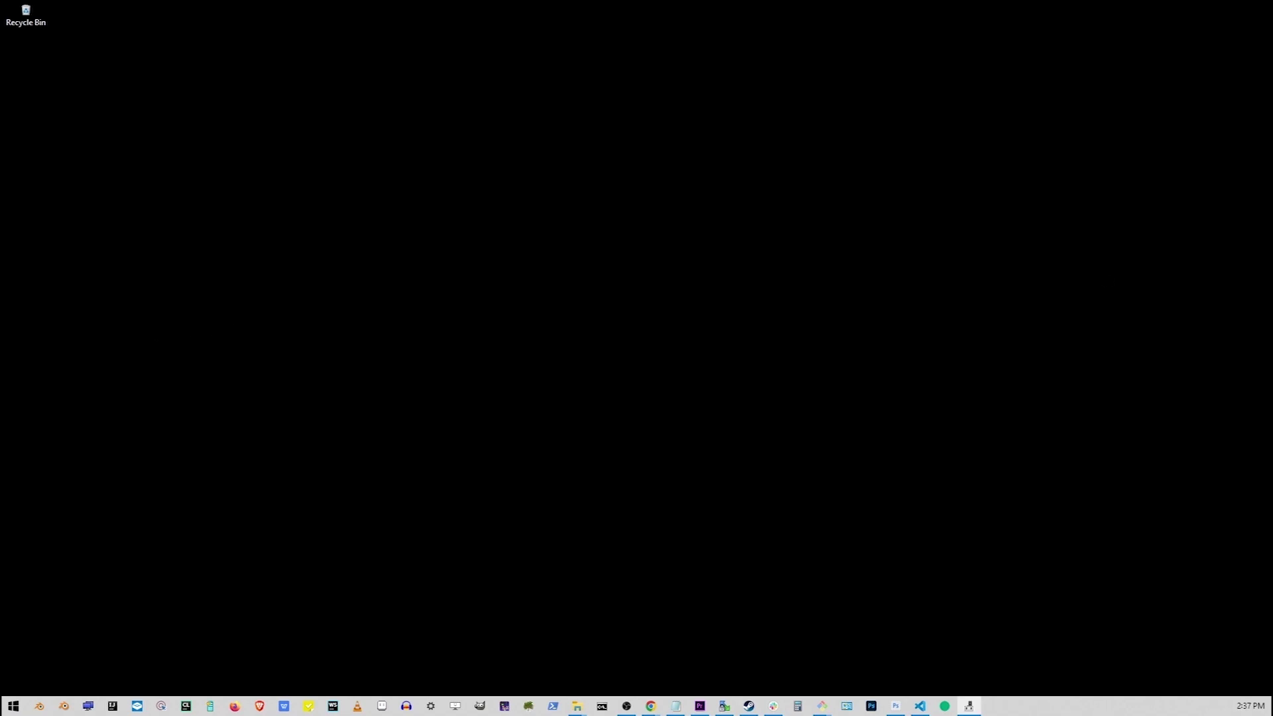
left_click_drag(833, 113, 716, 187)
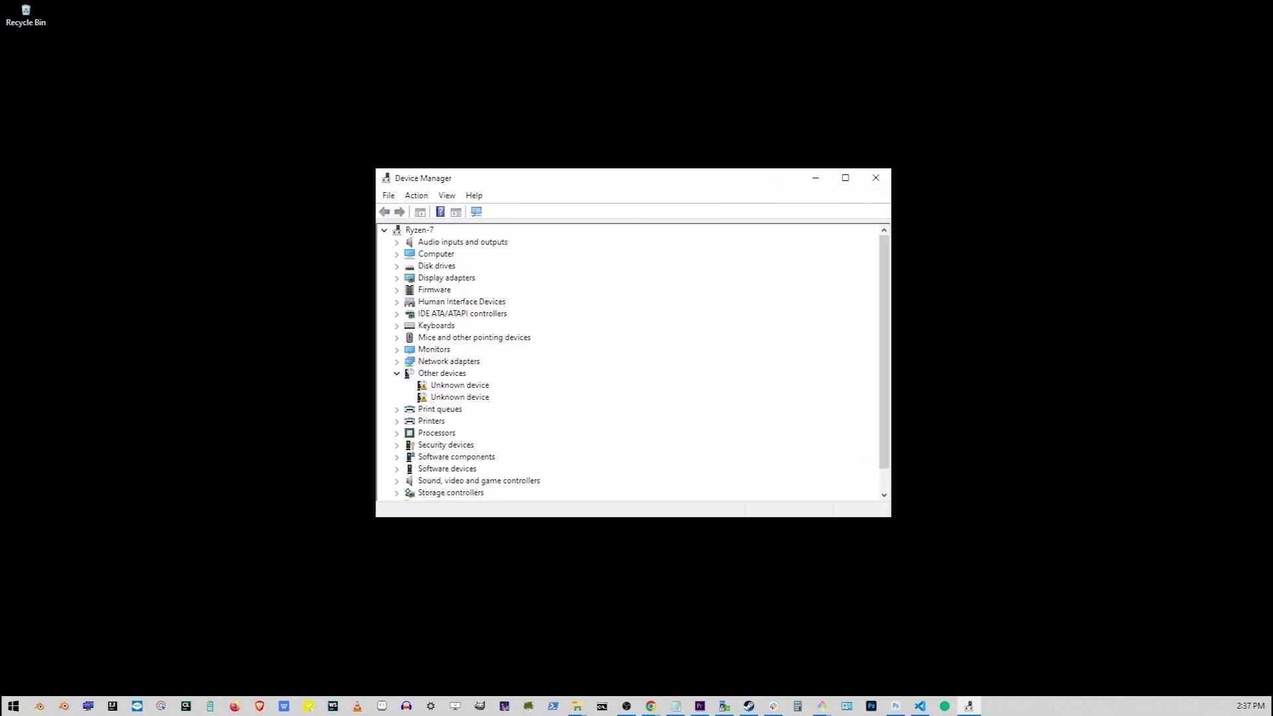
key("alt+Tab")
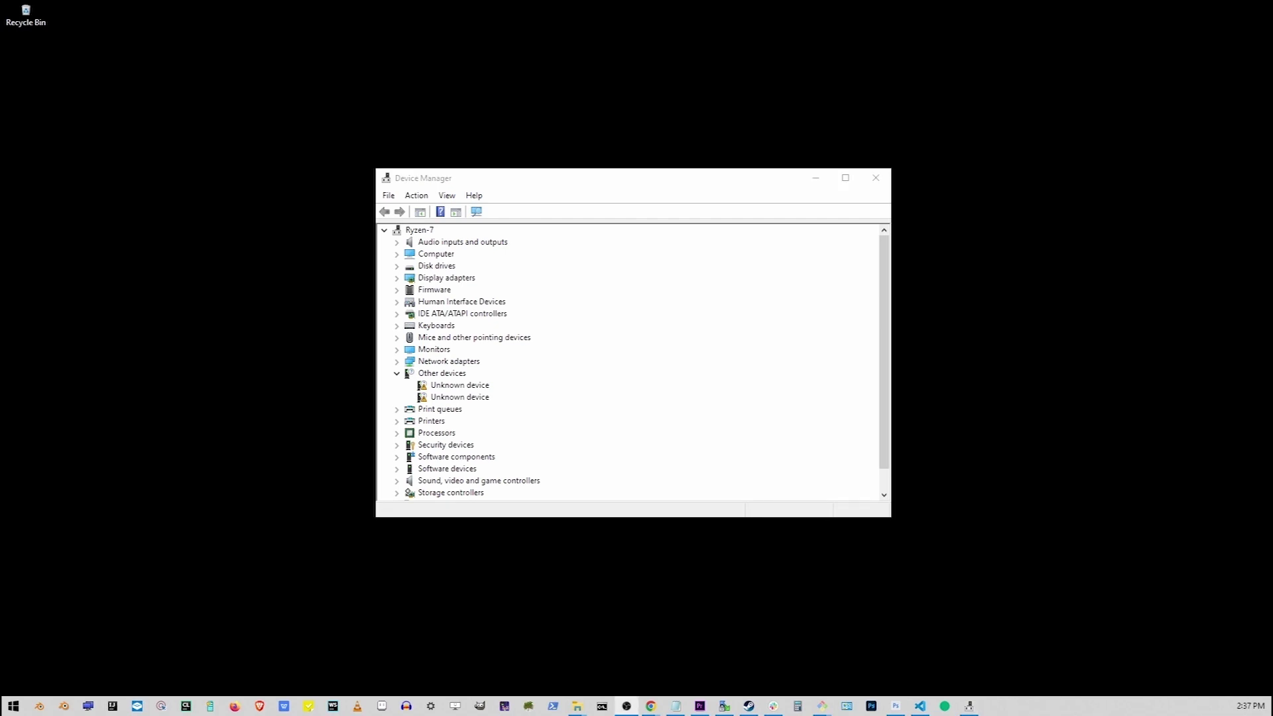
left_click(397, 373)
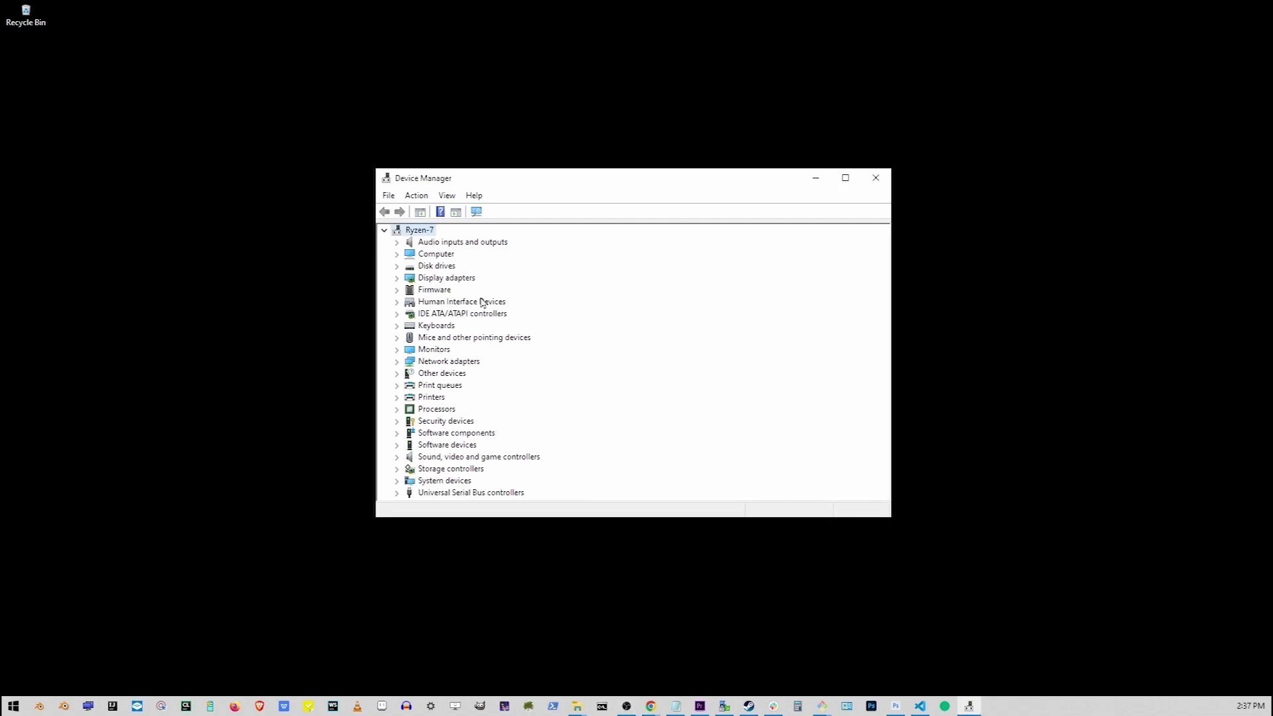
left_click(397, 278)
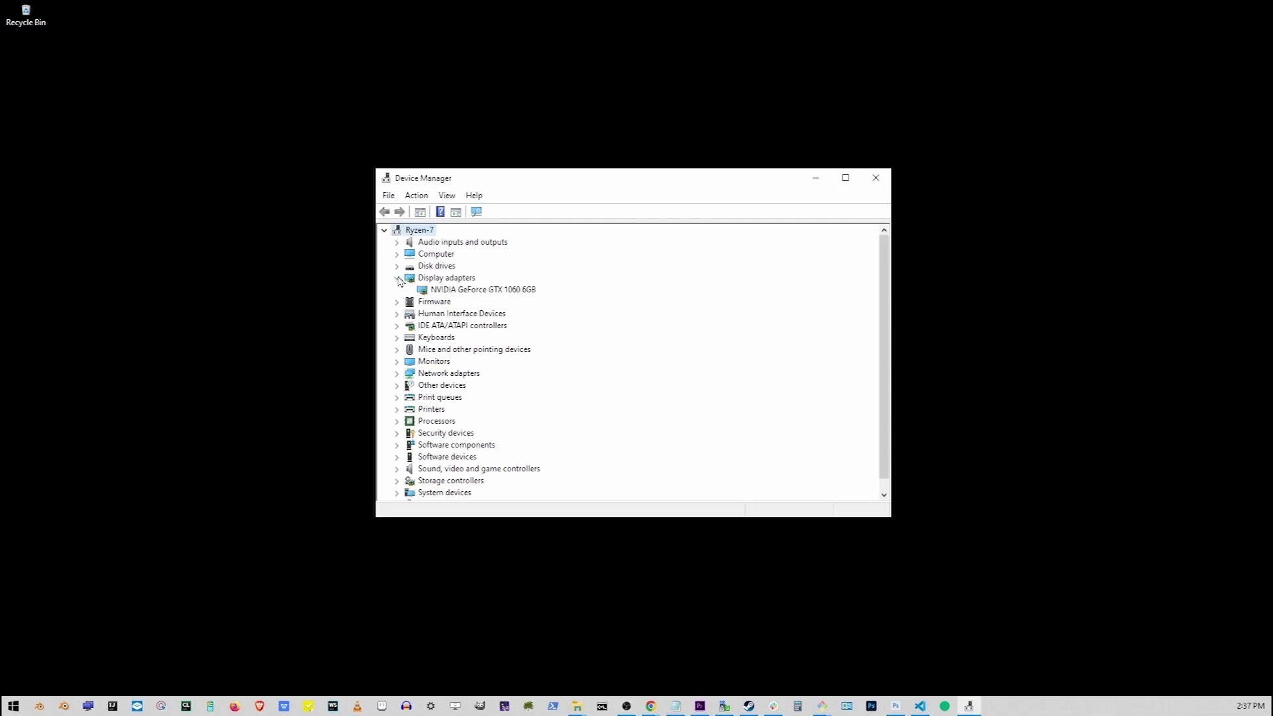
left_click(486, 291)
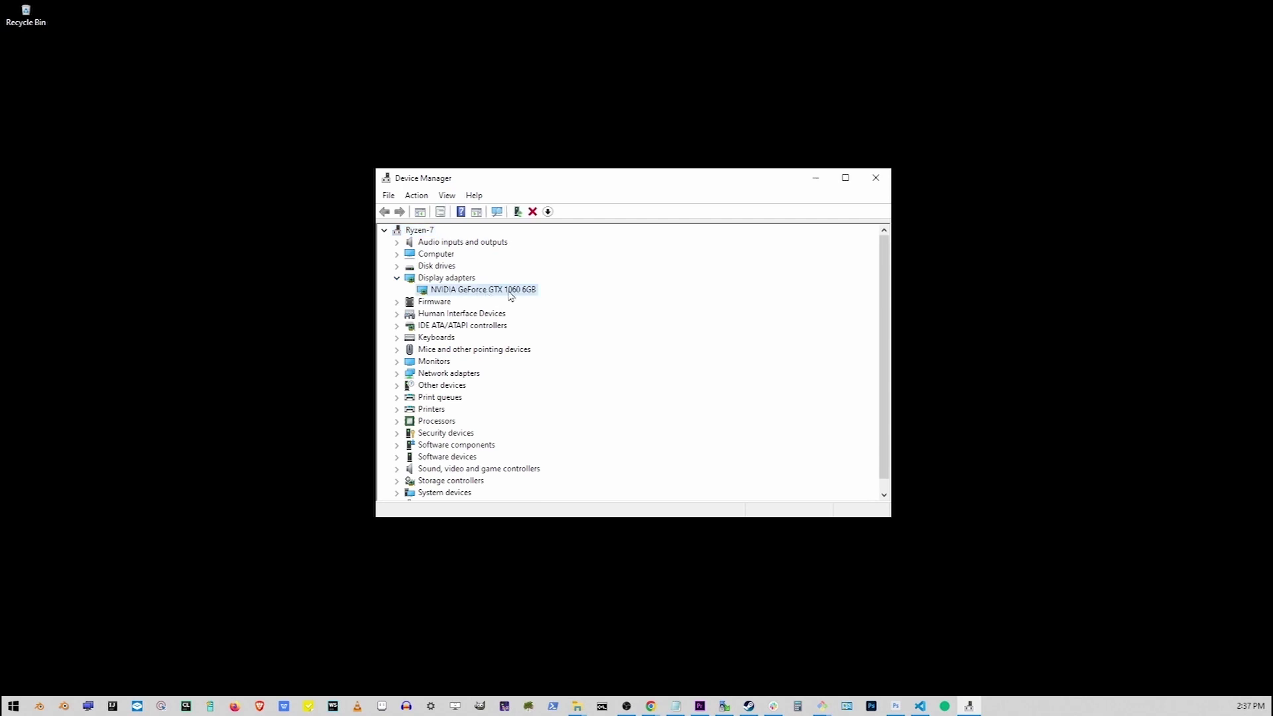
Search automatically for a GTX 1060 6GB driver, confirm the best one is installed, and minimize Device Manager.
right_click(511, 295)
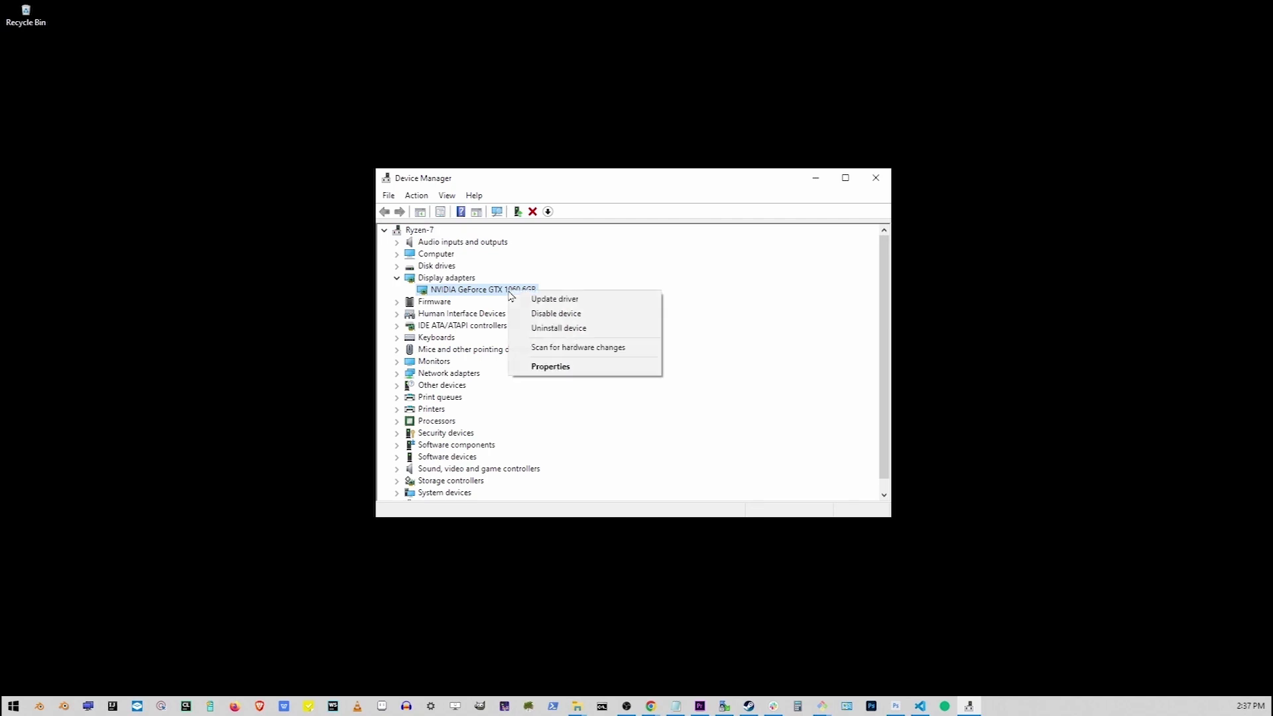
left_click(567, 303)
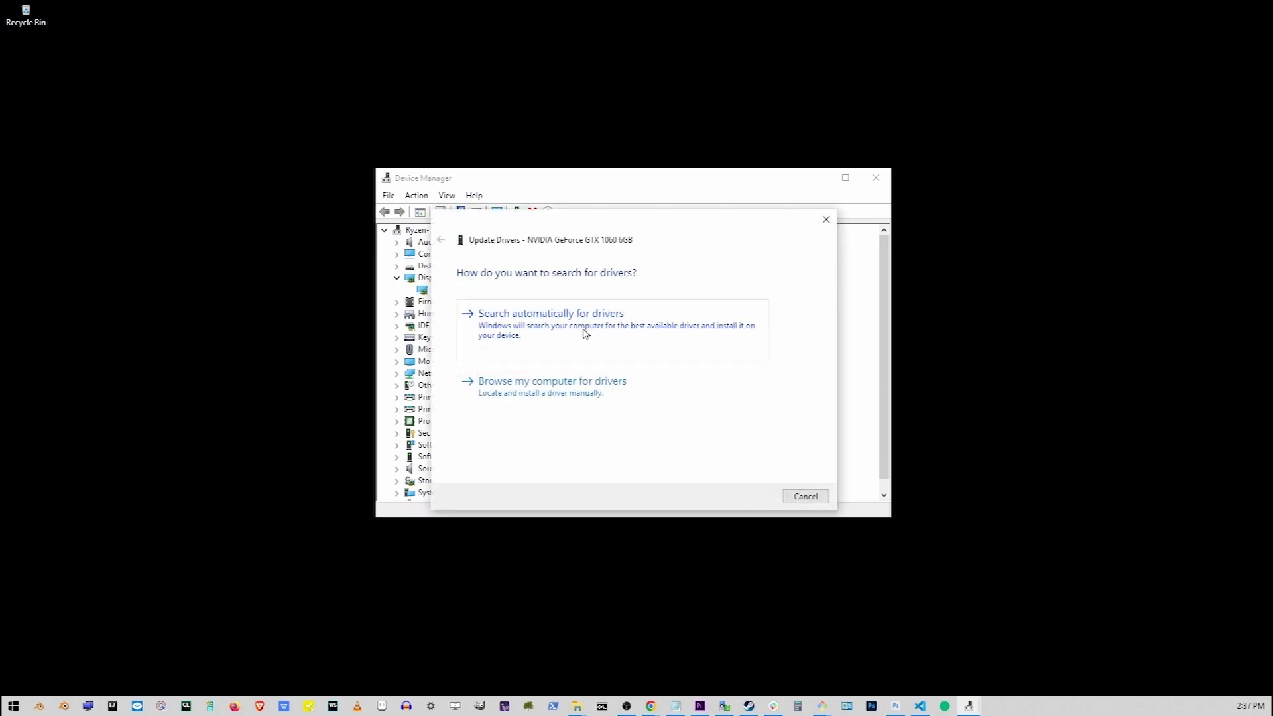
left_click(589, 330)
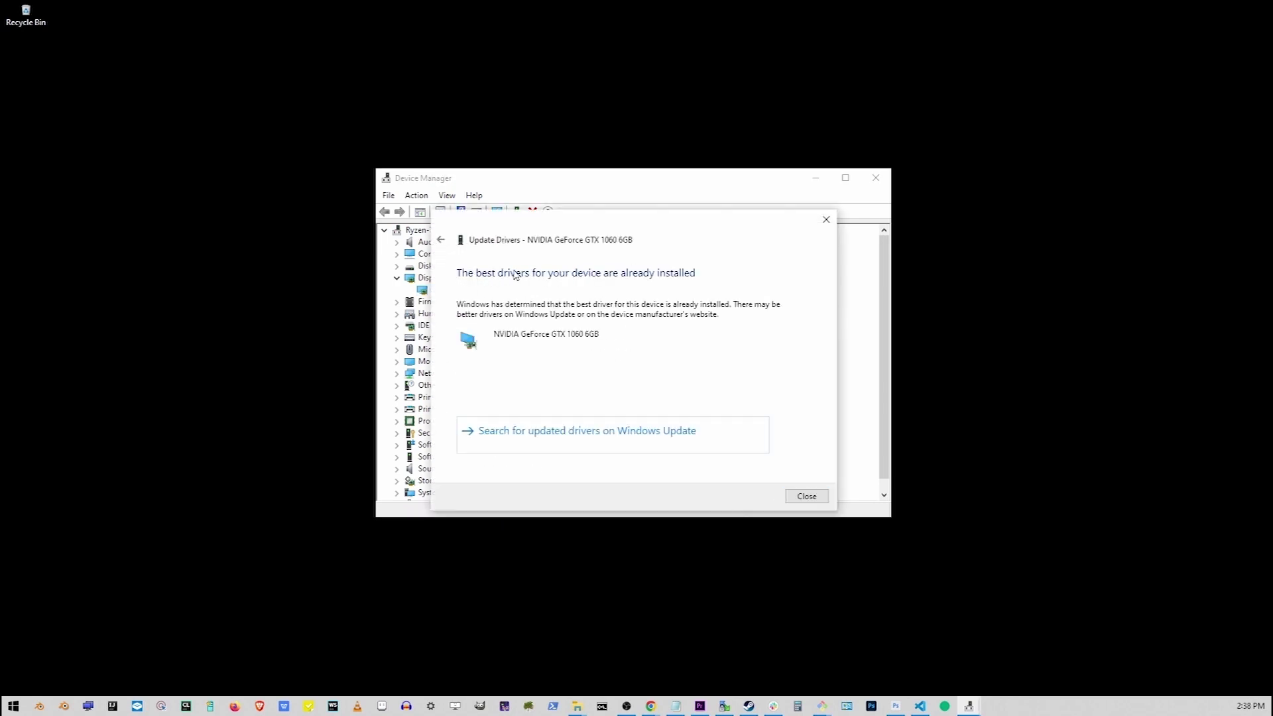
left_click(818, 499)
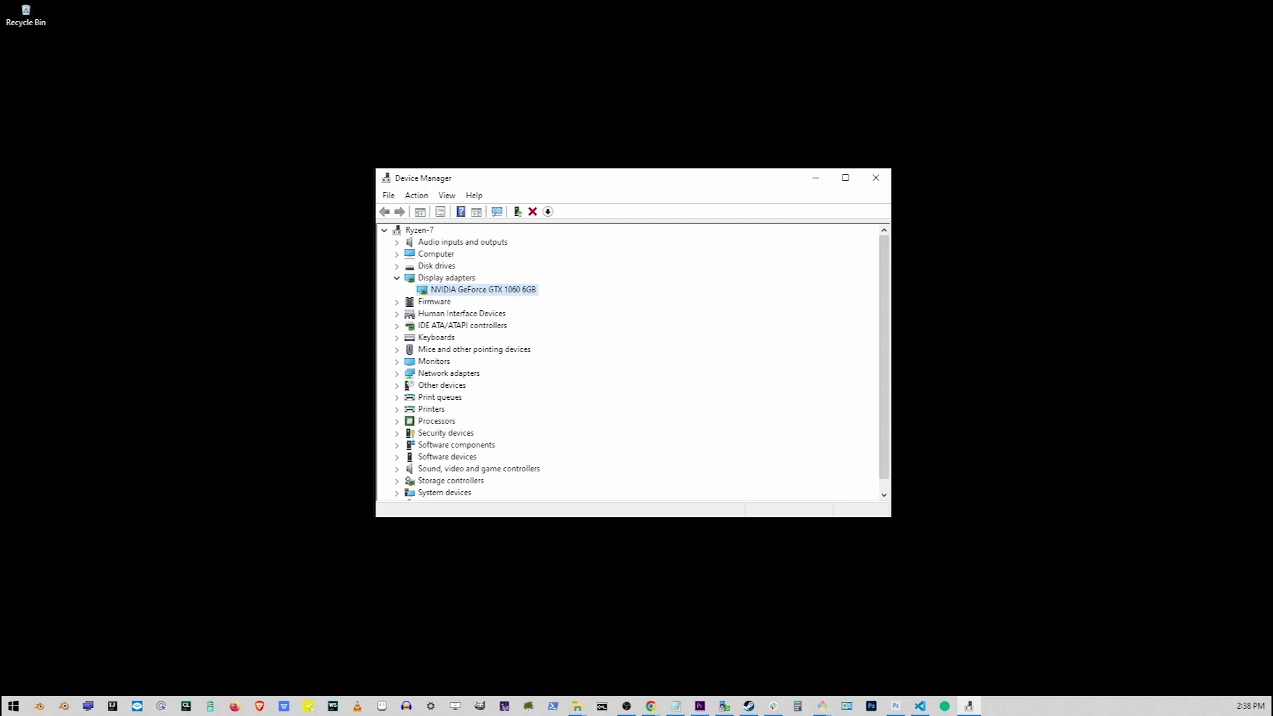
key("alt+Tab")
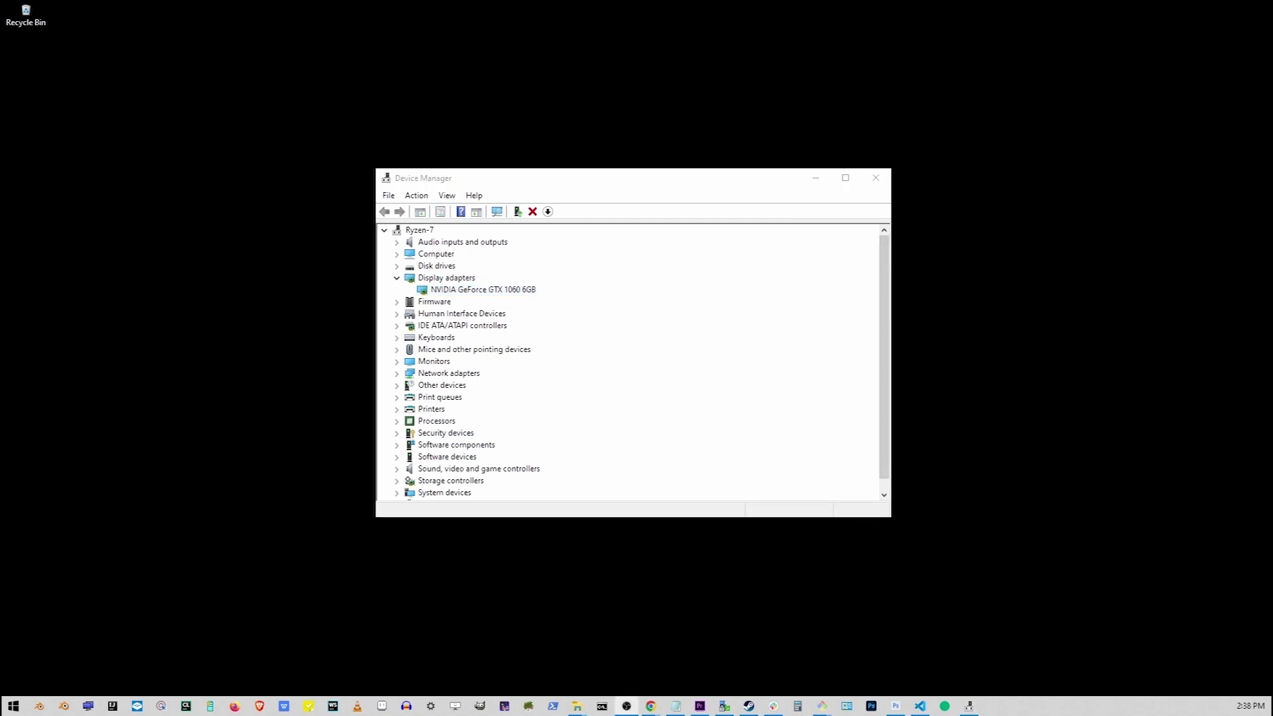
left_click(816, 178)
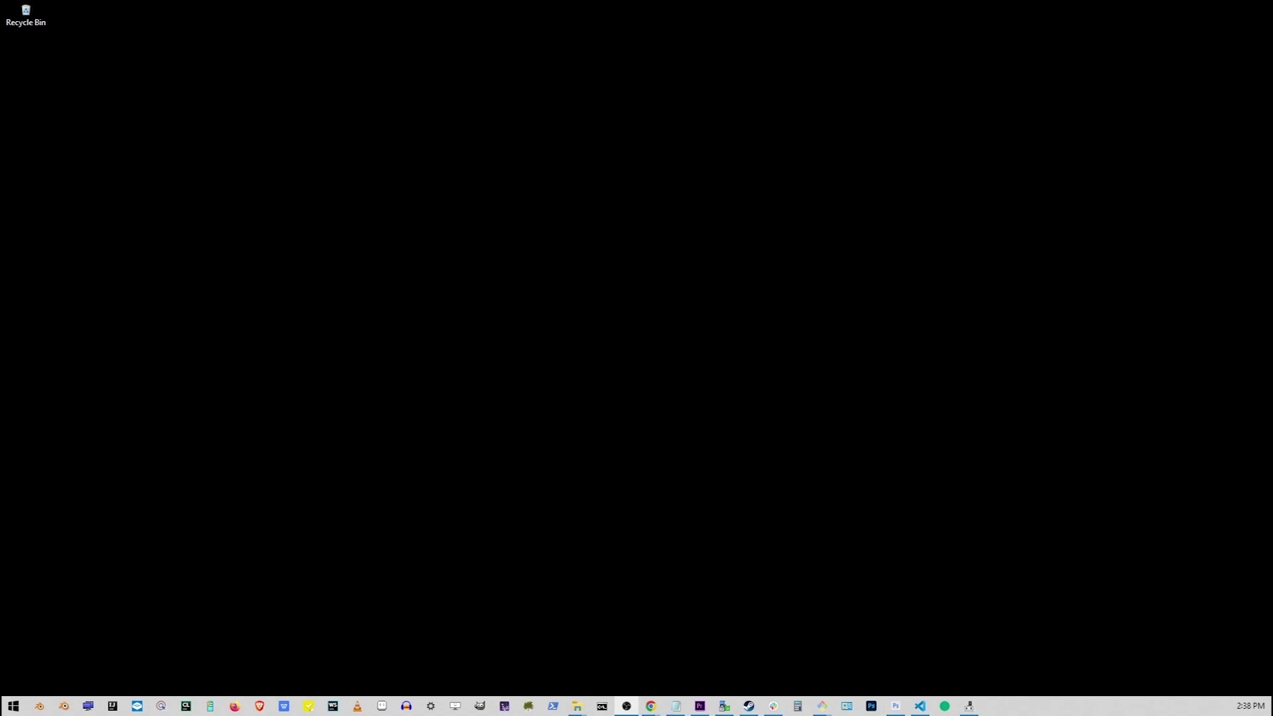
left_click(651, 706)
left_click_drag(716, 62, 574, 36)
scroll(602, 251, "down", 1)
scroll(603, 251, "up", 1)
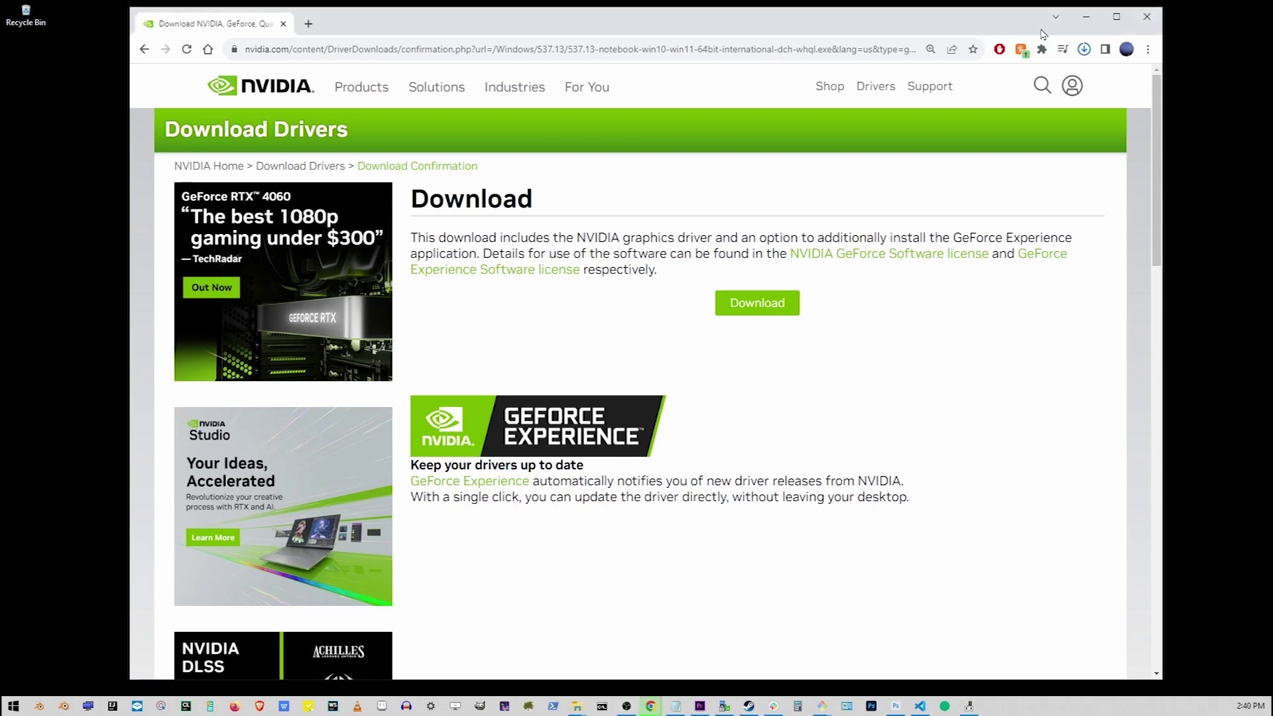
left_click(1086, 18)
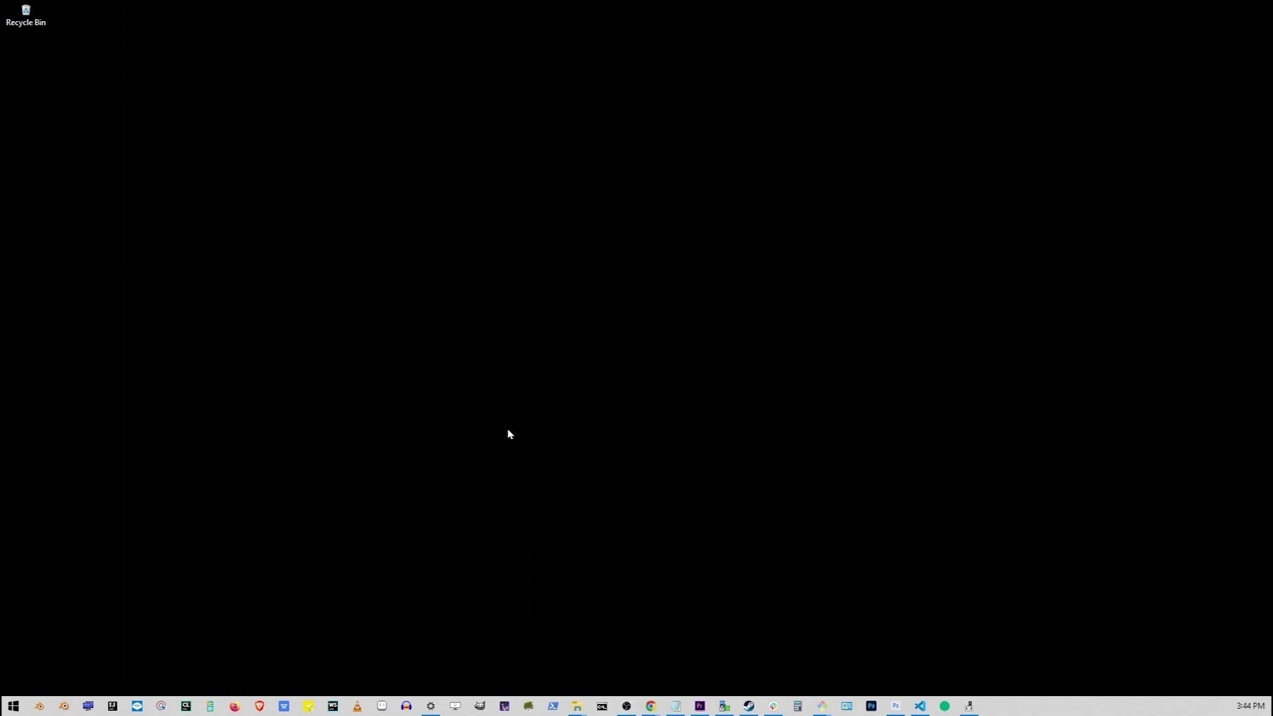
Launch NVIDIA Control Panel by searching 'nvidia' from the Start menu.
left_click(12, 707)
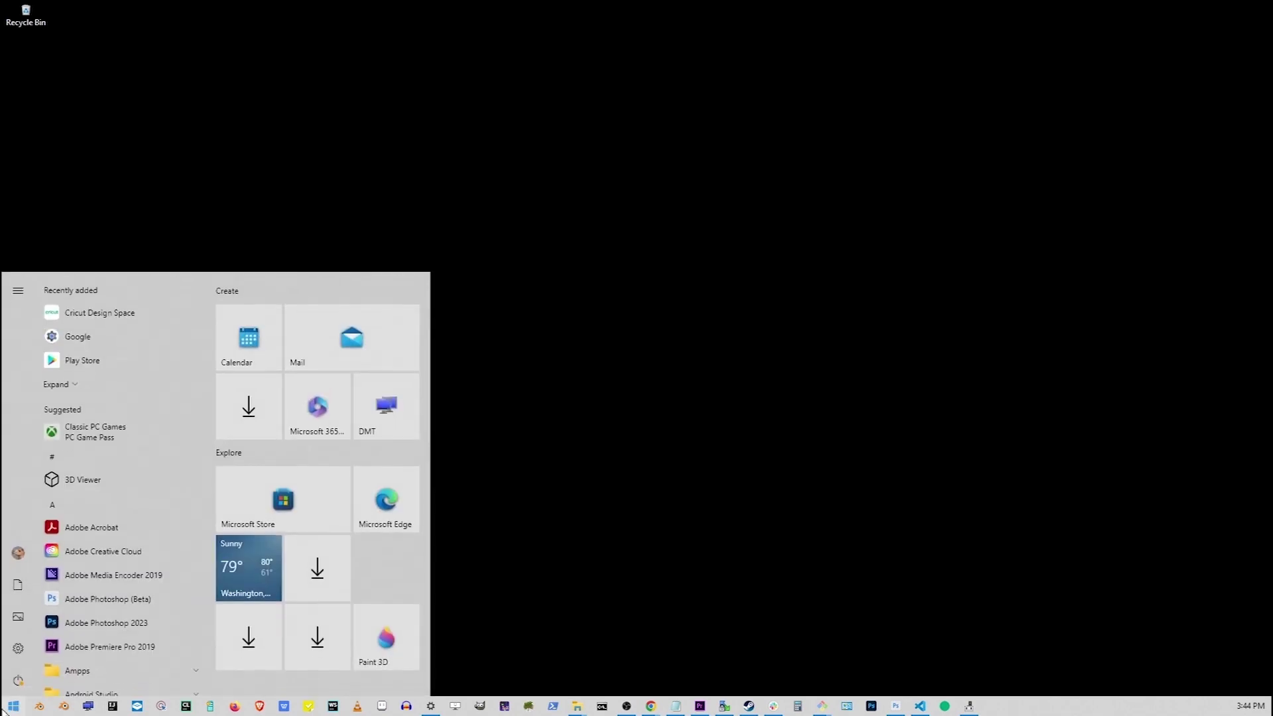
type("nvidia")
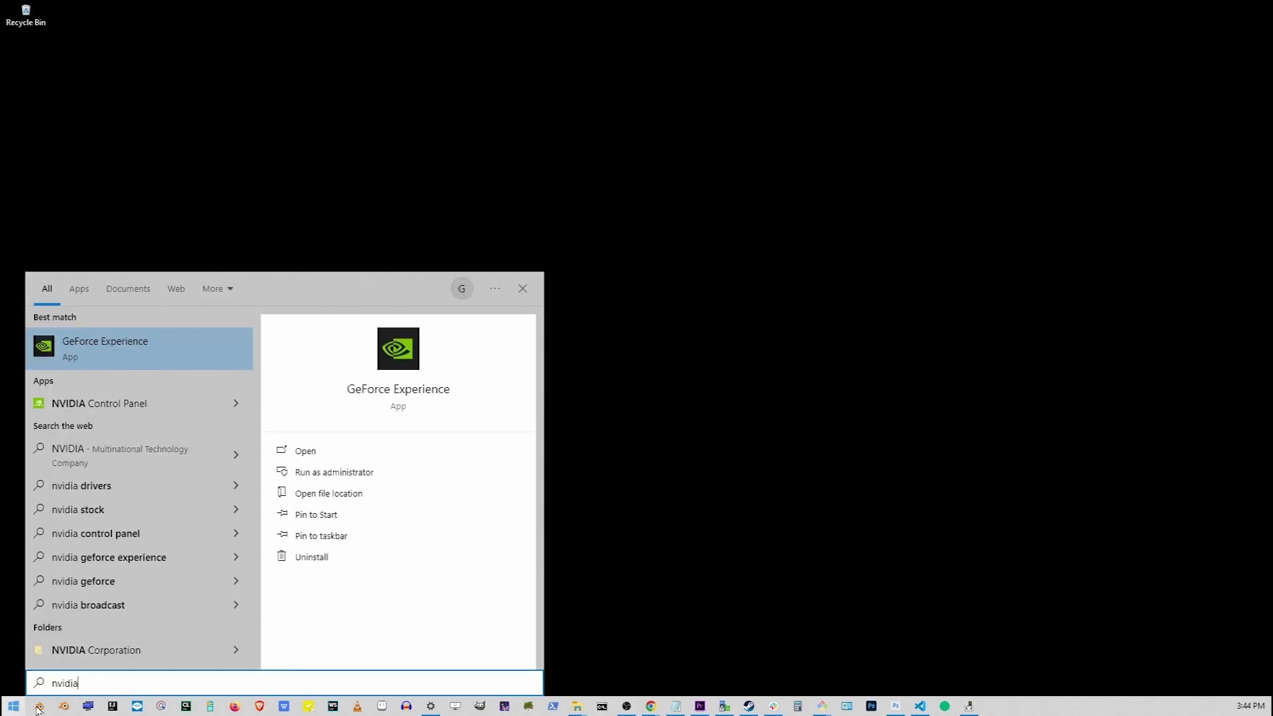
left_click(143, 411)
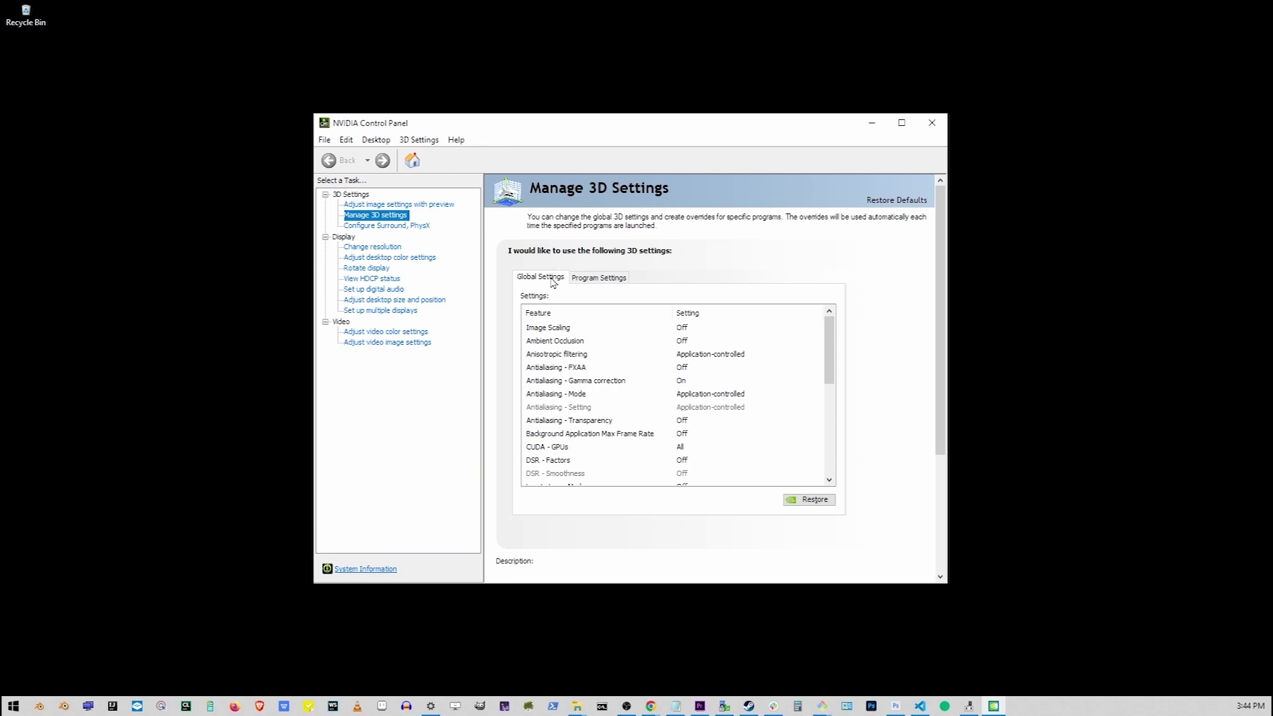
left_click(593, 282)
left_click(631, 314)
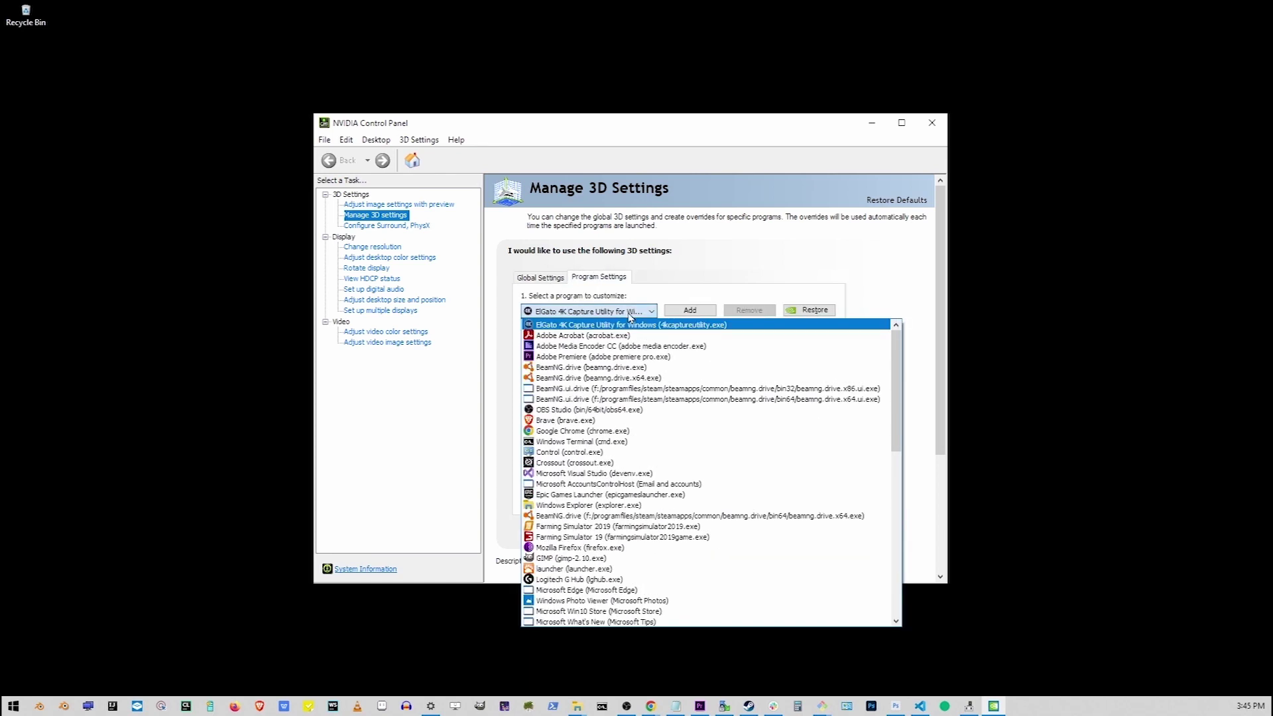
left_click(677, 281)
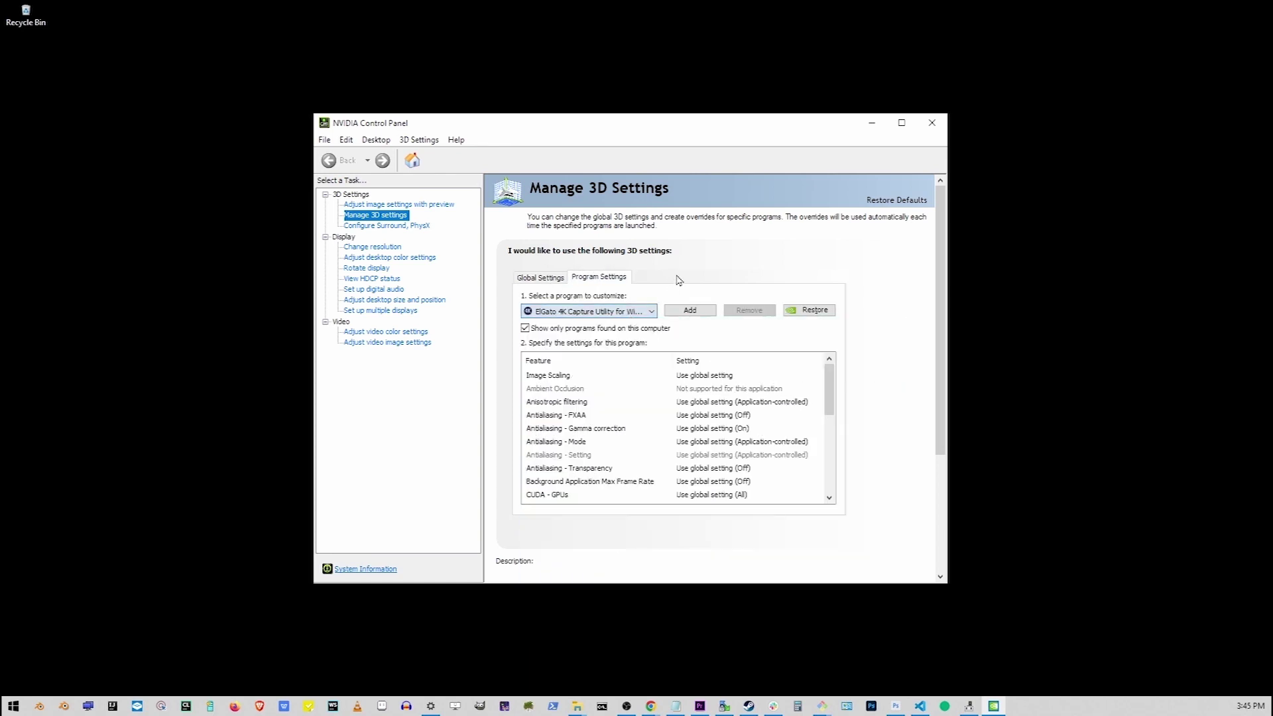
left_click(545, 279)
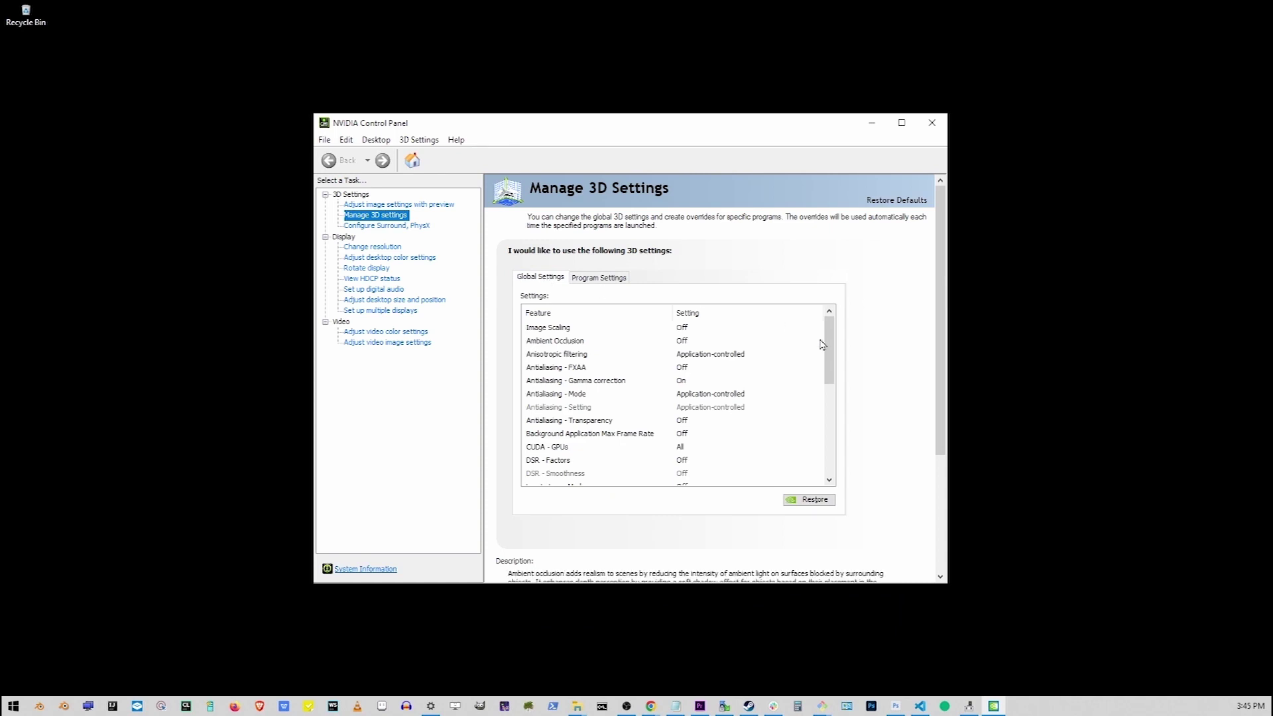
left_click_drag(833, 330, 844, 429)
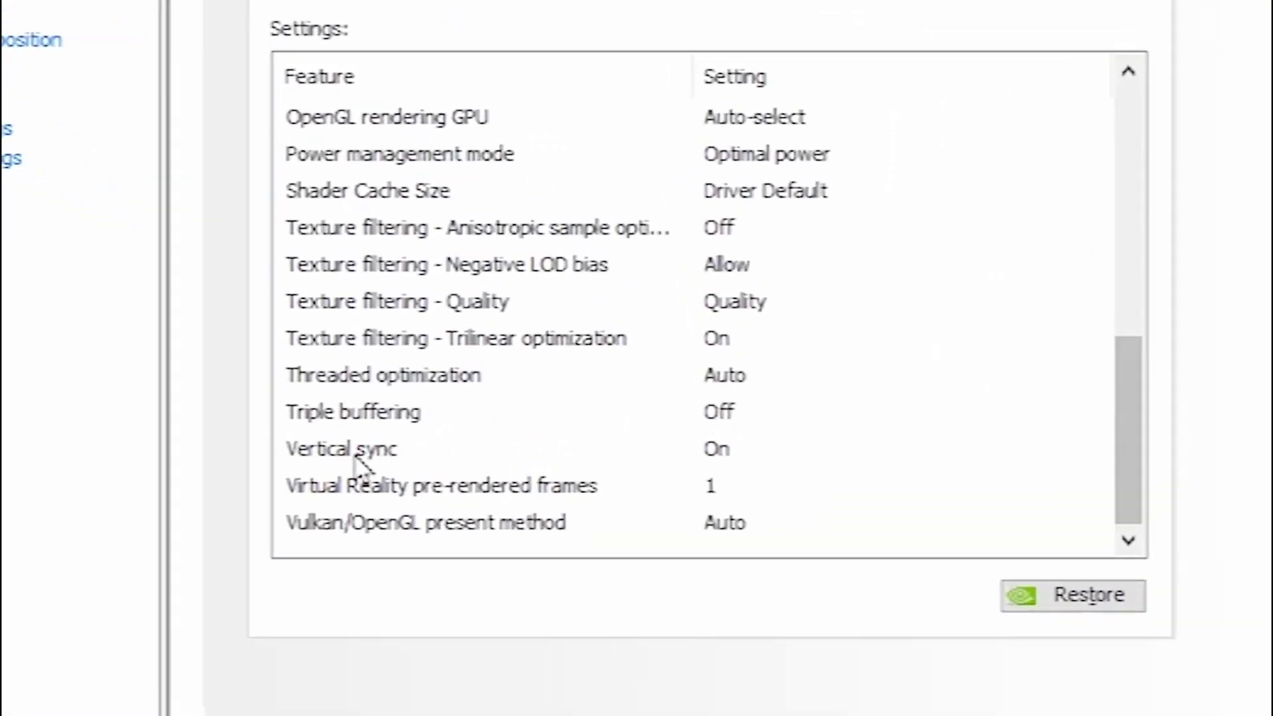
left_click(355, 457)
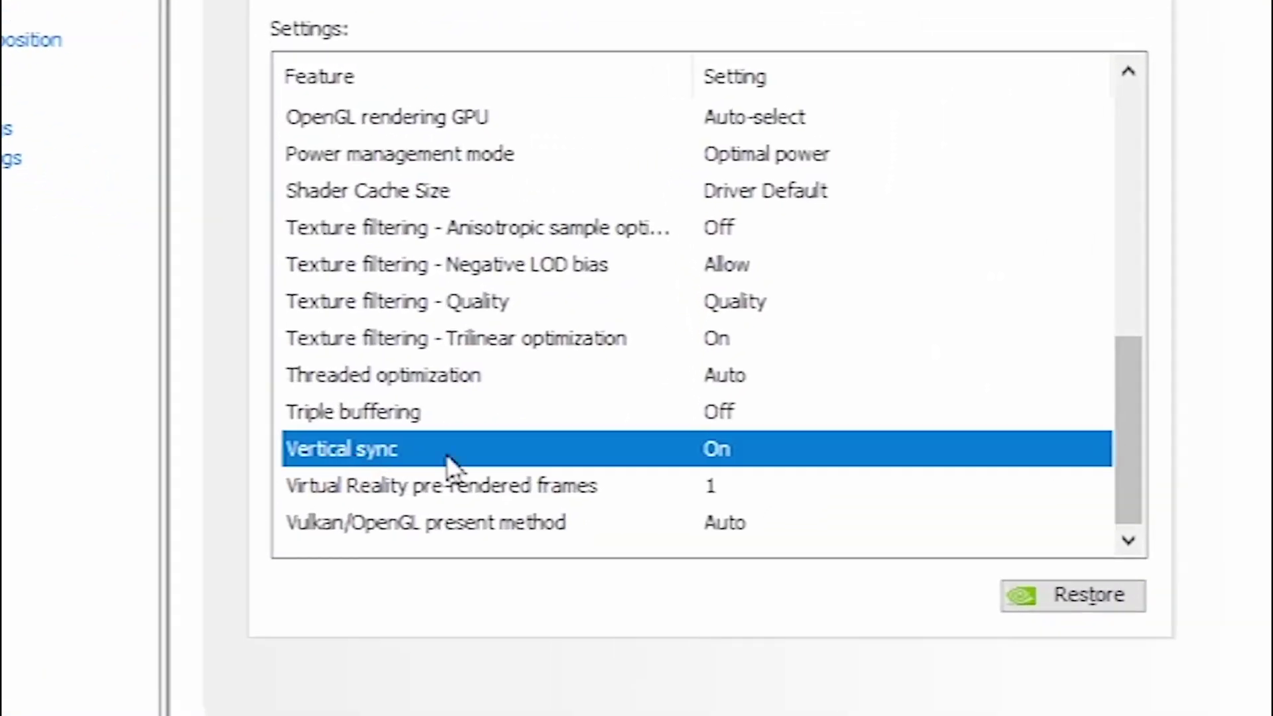
left_click(762, 457)
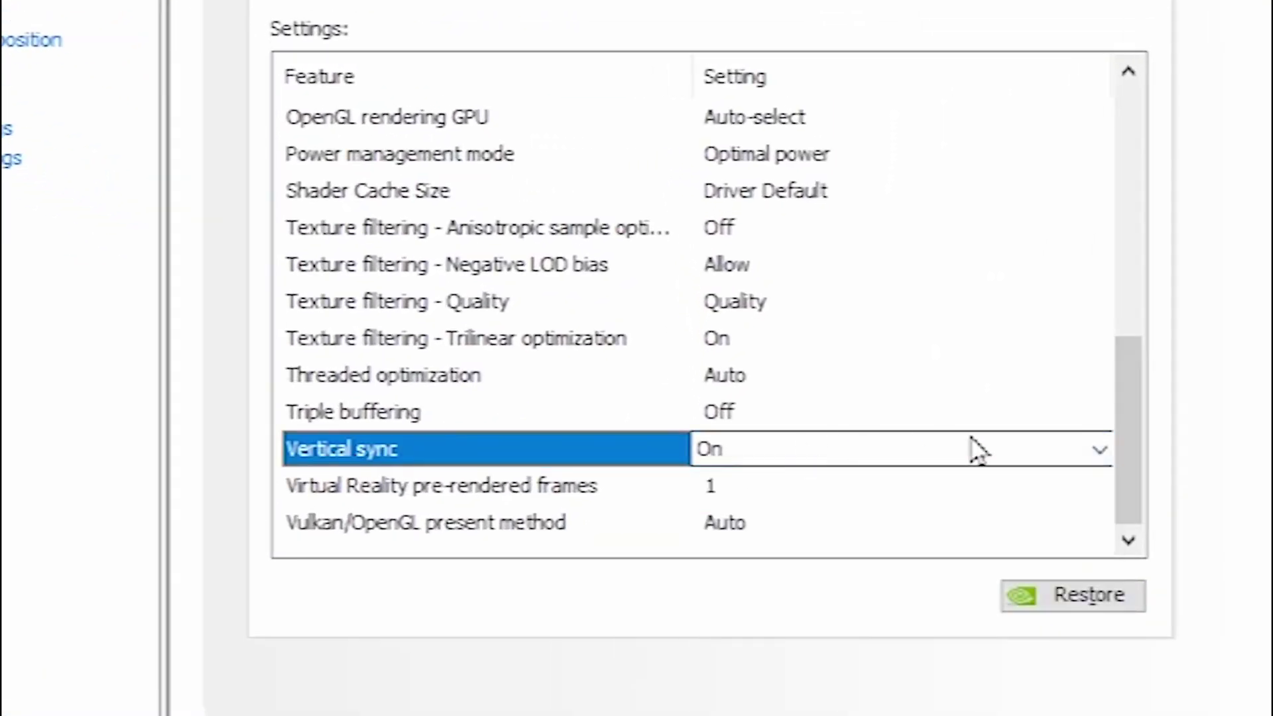
left_click_drag(1147, 471, 1132, 392)
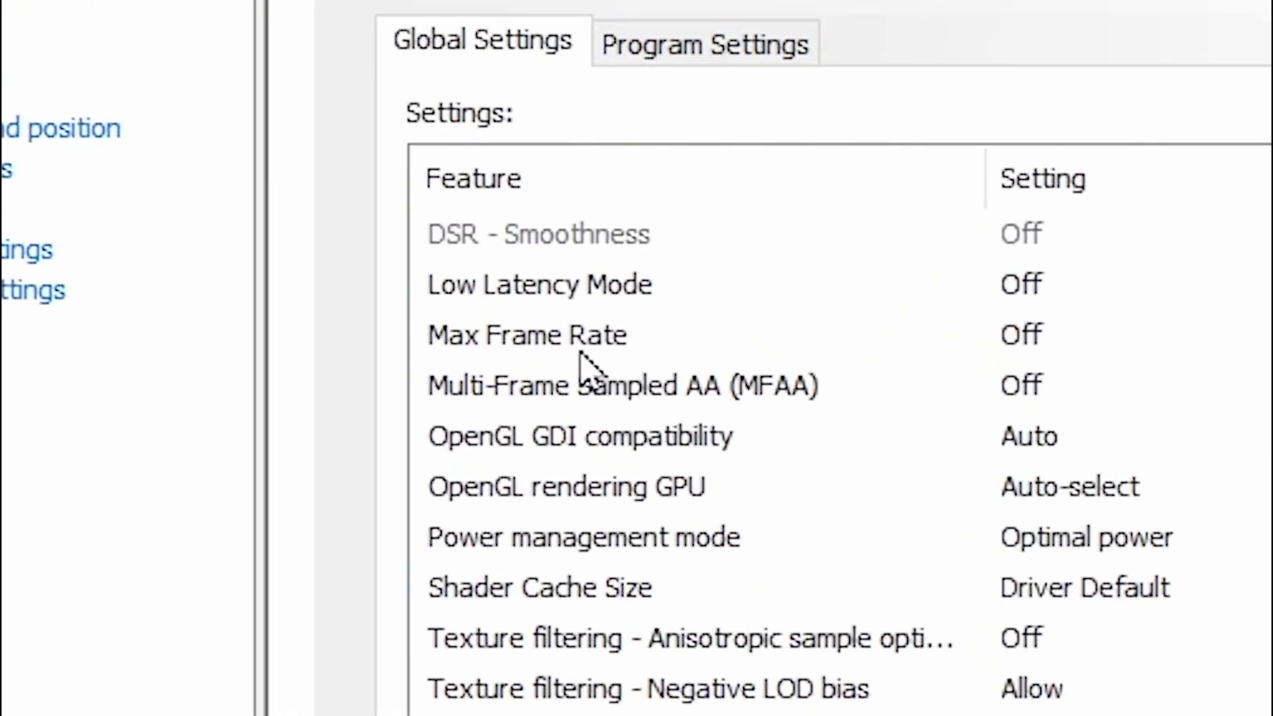
left_click(553, 357)
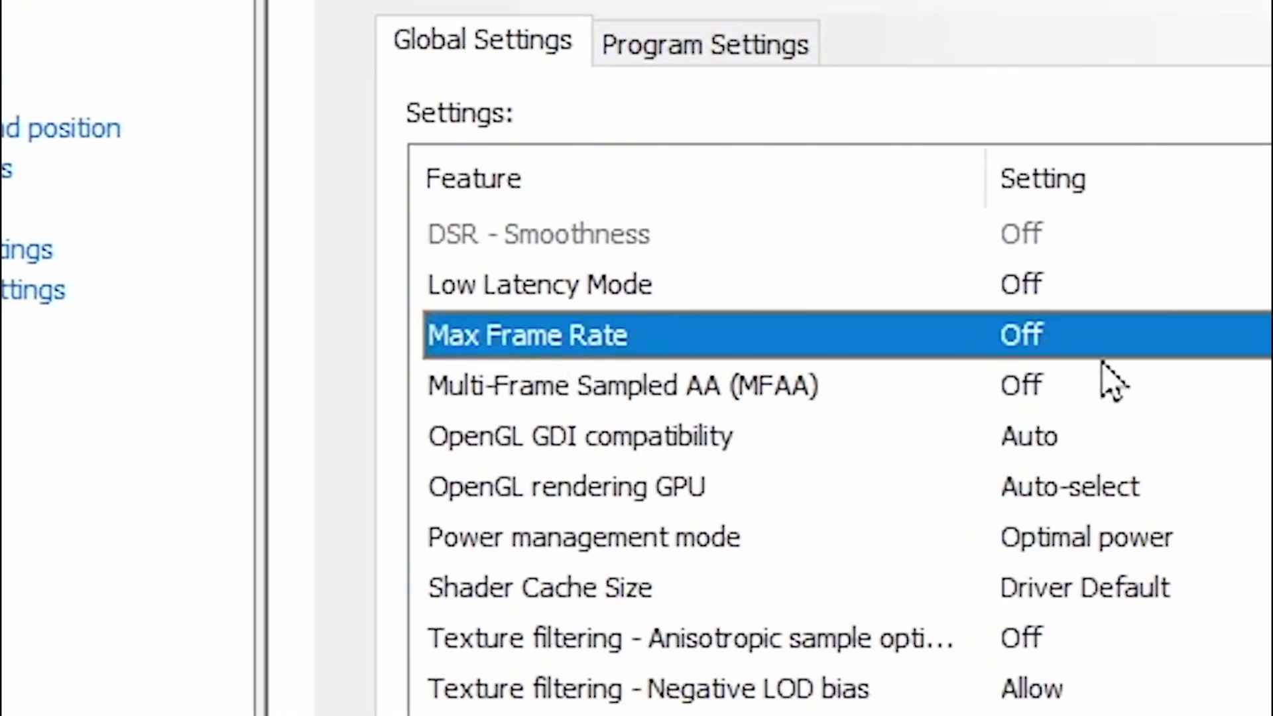
Turn on the global Max Frame Rate limit and set it to 60 FPS.
left_click(1031, 343)
left_click(695, 403)
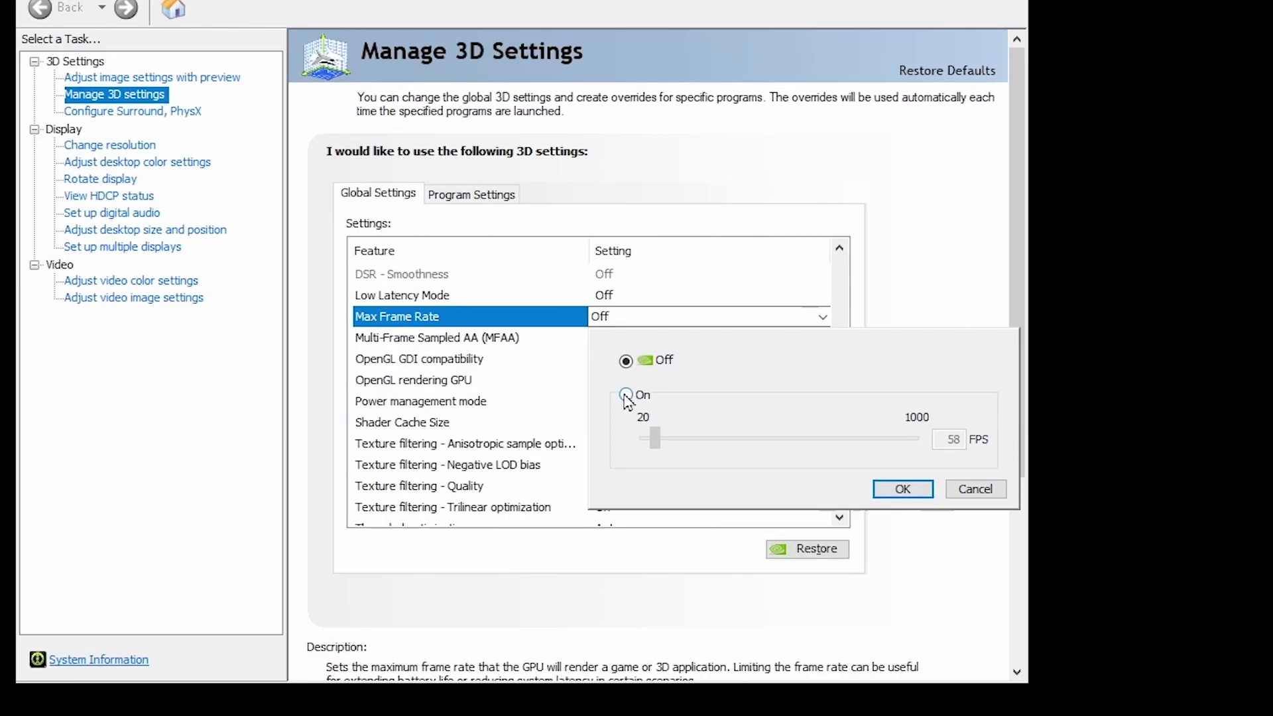
left_click_drag(714, 431, 743, 435)
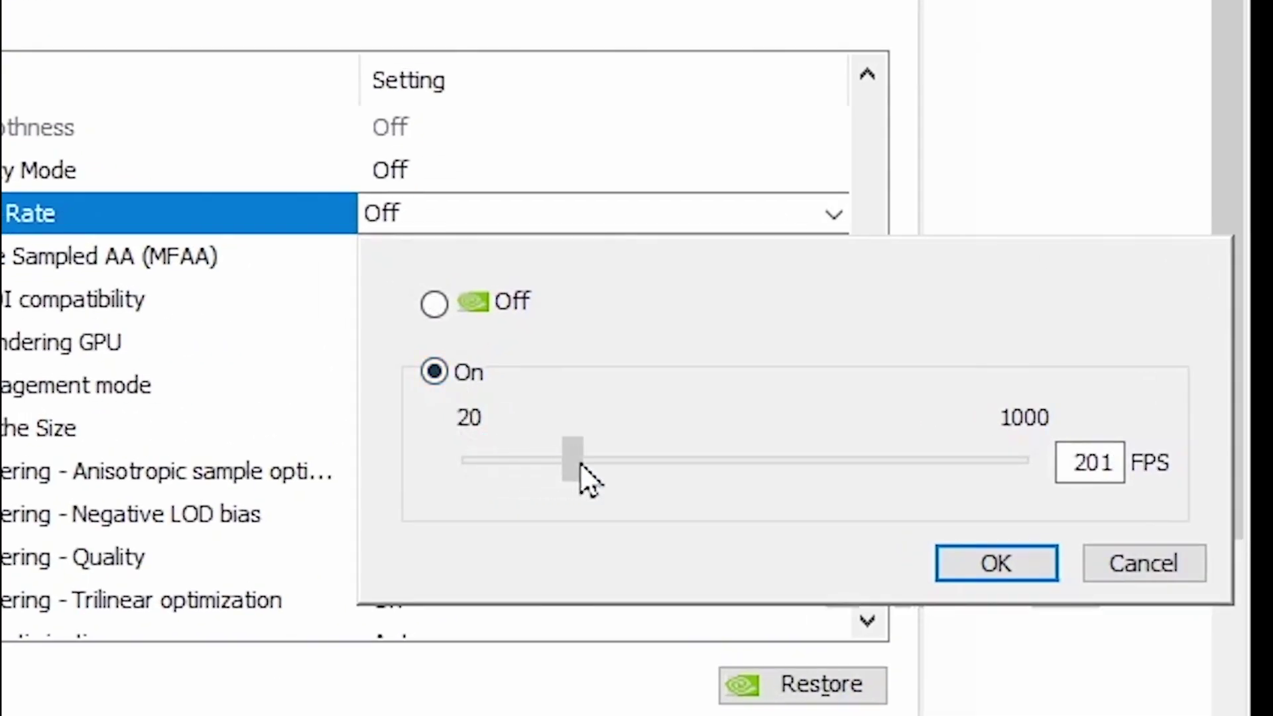
left_click_drag(580, 462, 501, 484)
double_click(1090, 464)
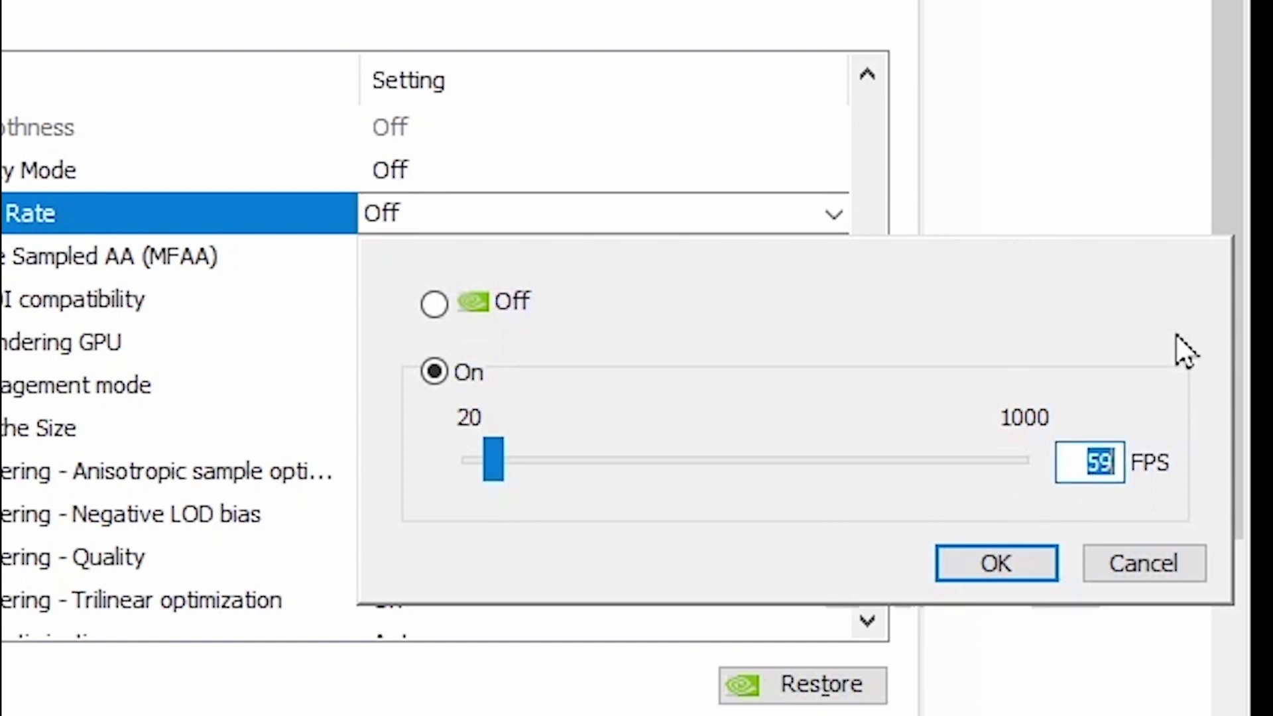
type("60")
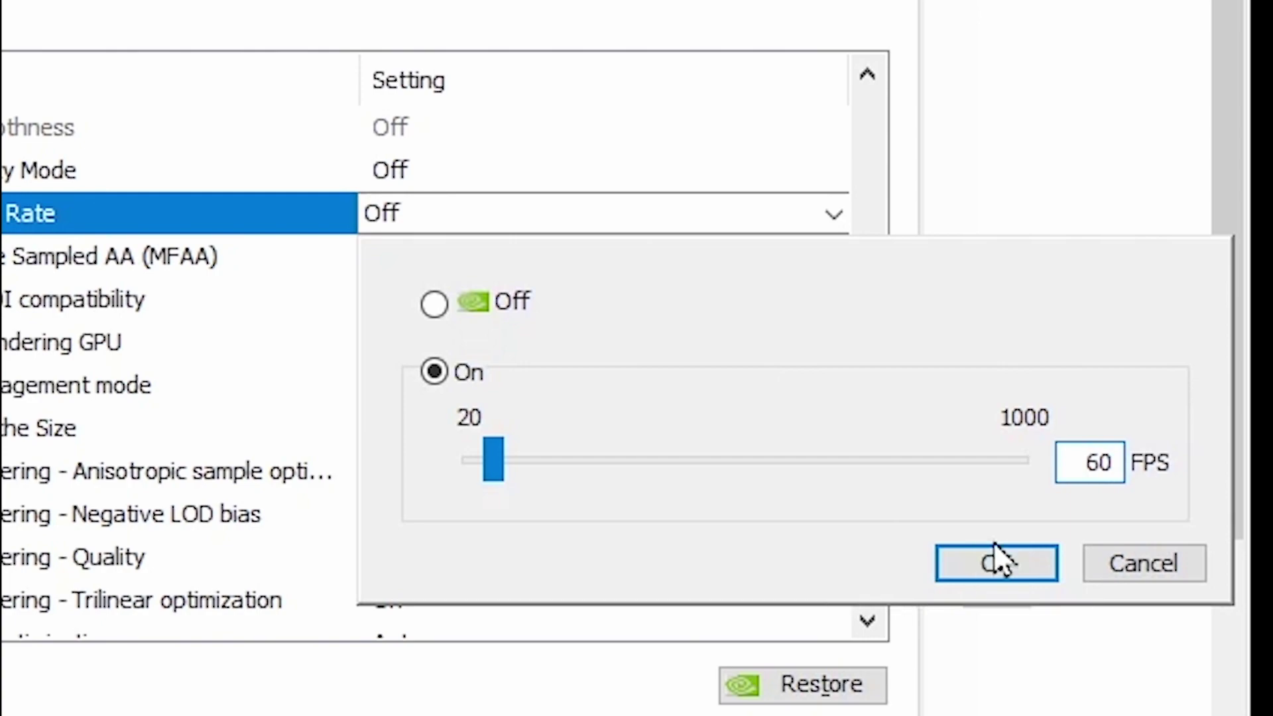
left_click(1025, 568)
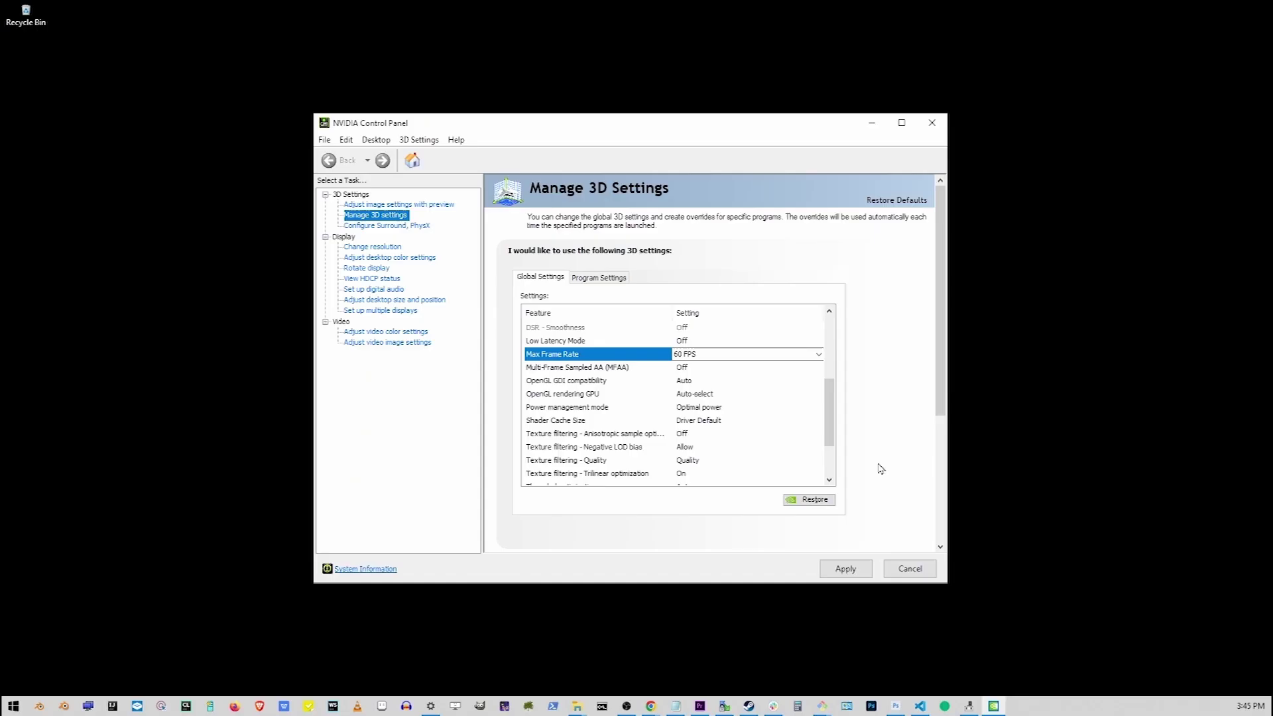
Apply the new global 3D settings and bring up AMD's driver support page in the browser.
left_click(849, 574)
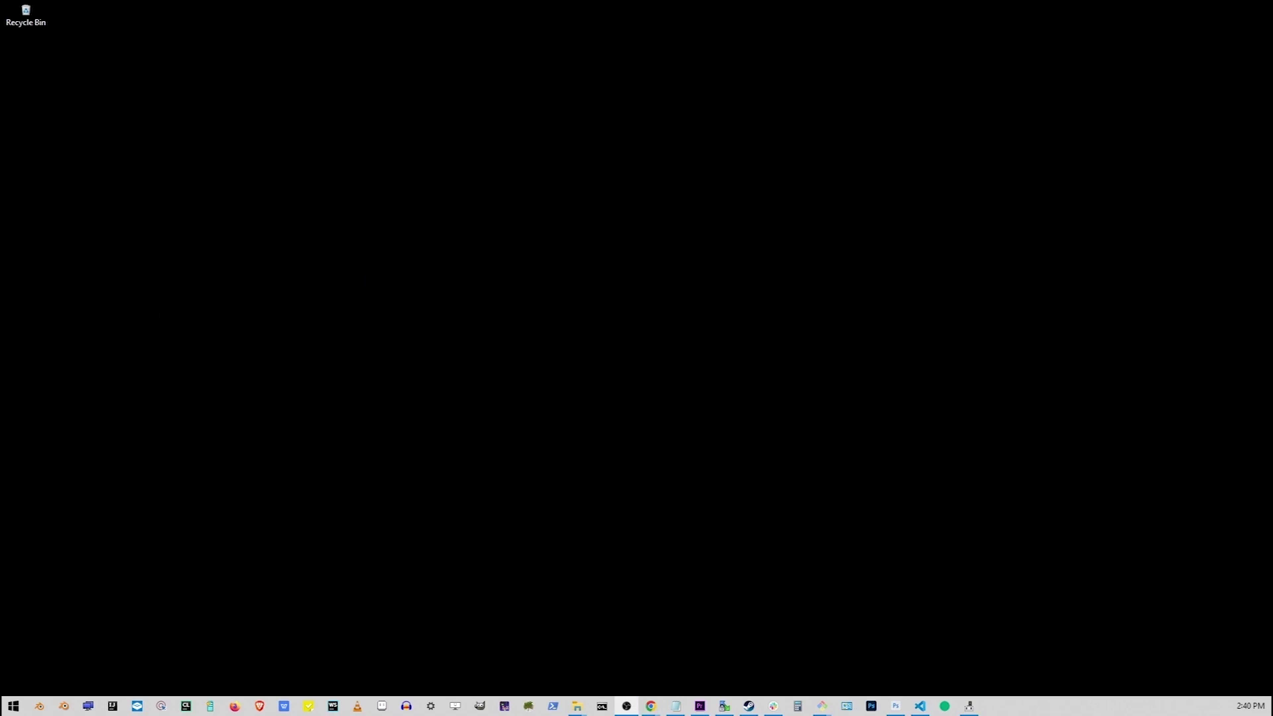
left_click(650, 706)
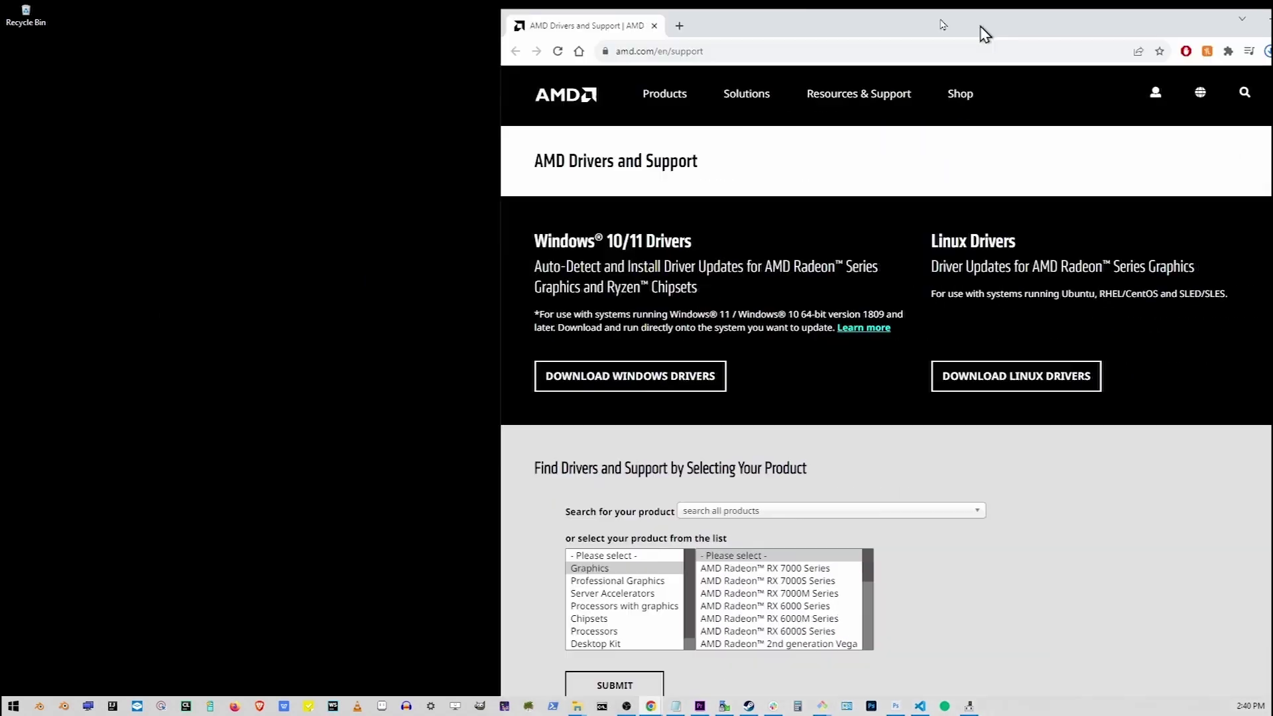
left_click_drag(981, 27, 724, 51)
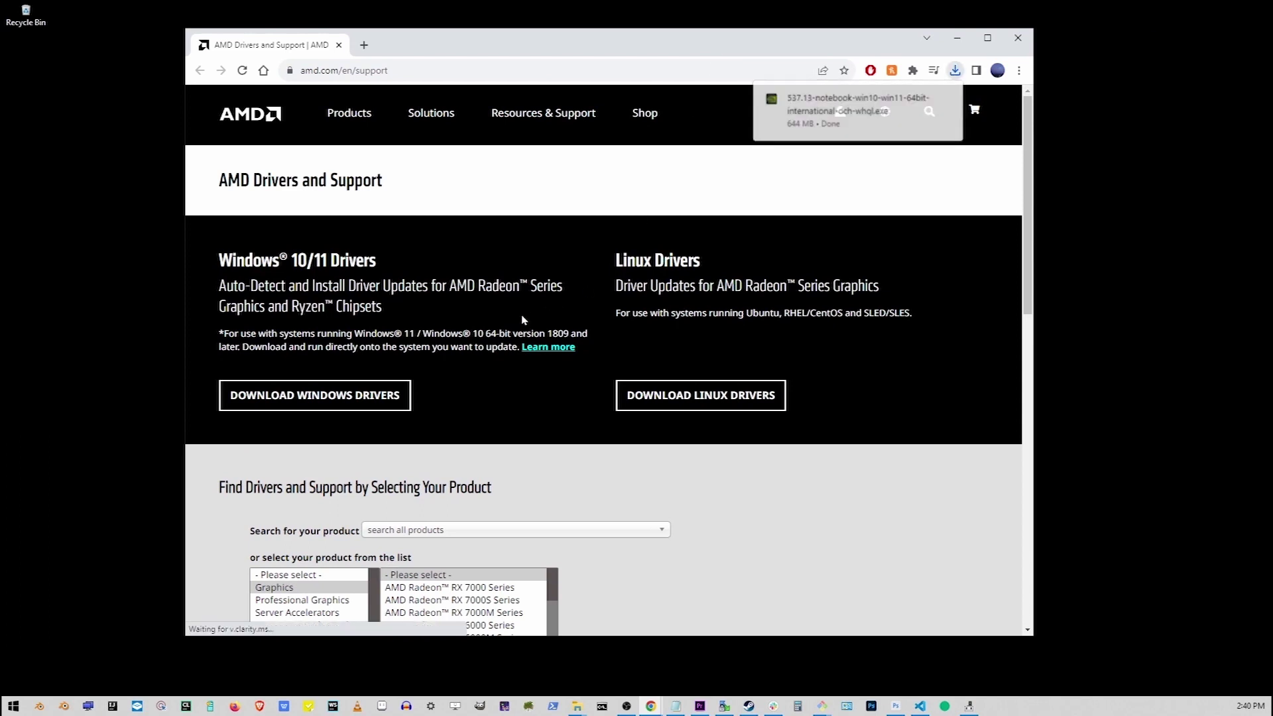
scroll(521, 320, "down", 2)
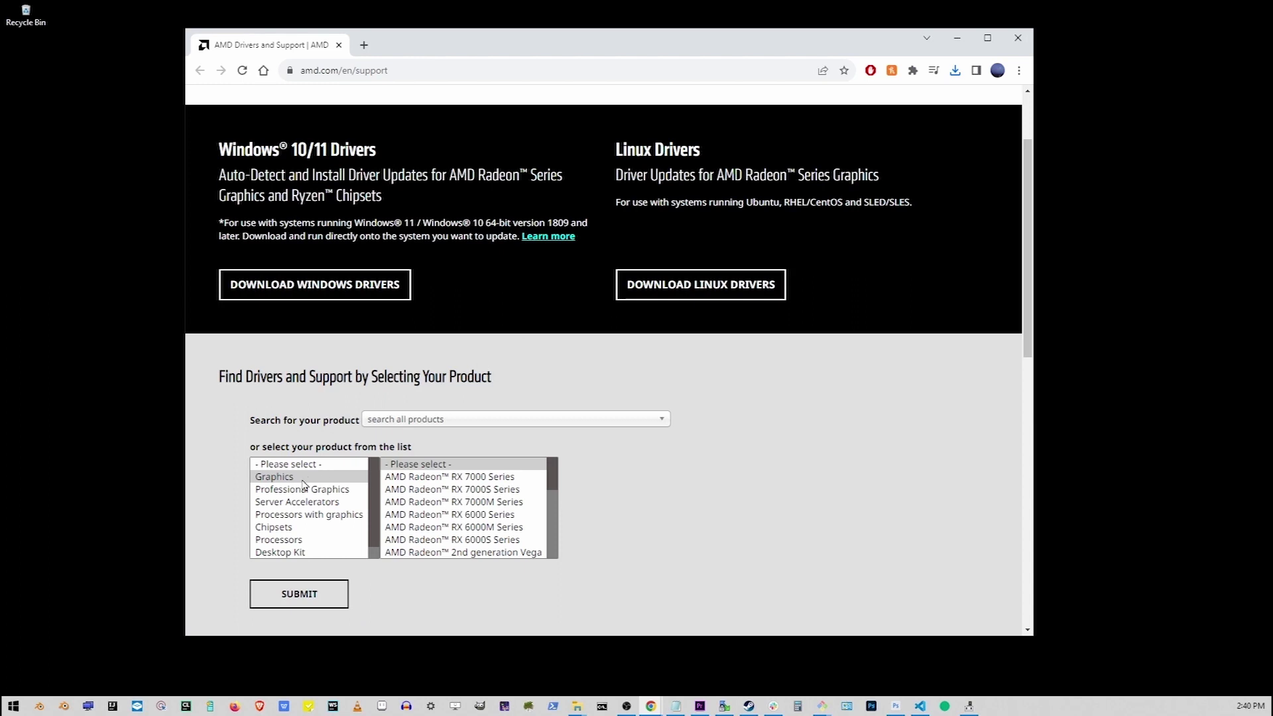
mouse_move(553, 479)
left_mouse_down()
mouse_move(560, 558)
mouse_move(564, 466)
left_mouse_up()
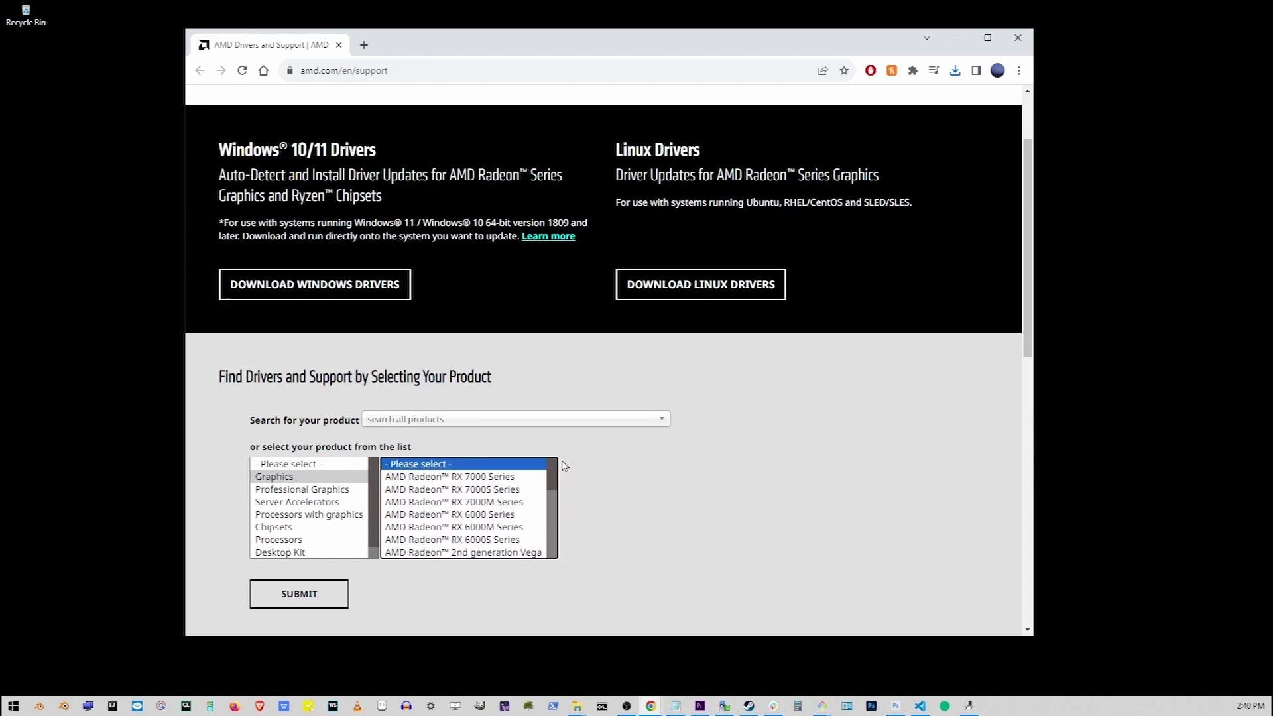
Select Graphics > RX 7000 Series > RX 7900 Series > RX 7900 XTX and submit.
left_click(485, 477)
left_click(589, 477)
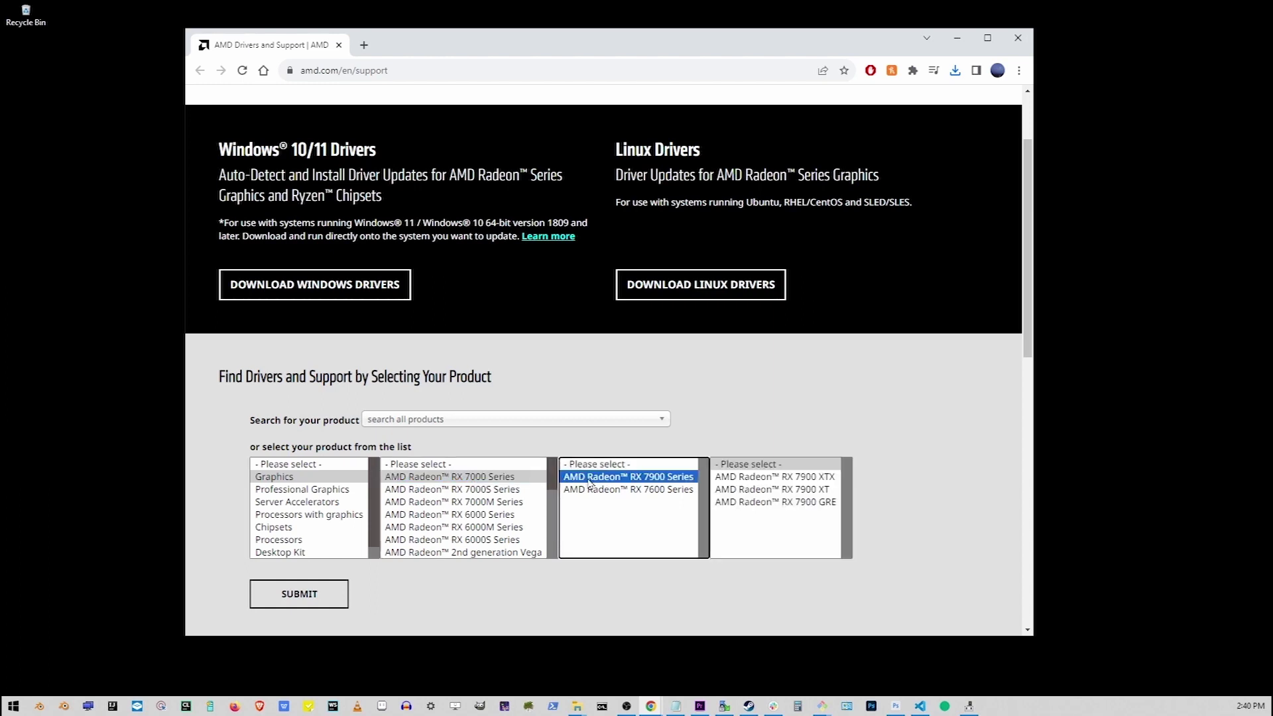
left_click(767, 477)
left_click(327, 594)
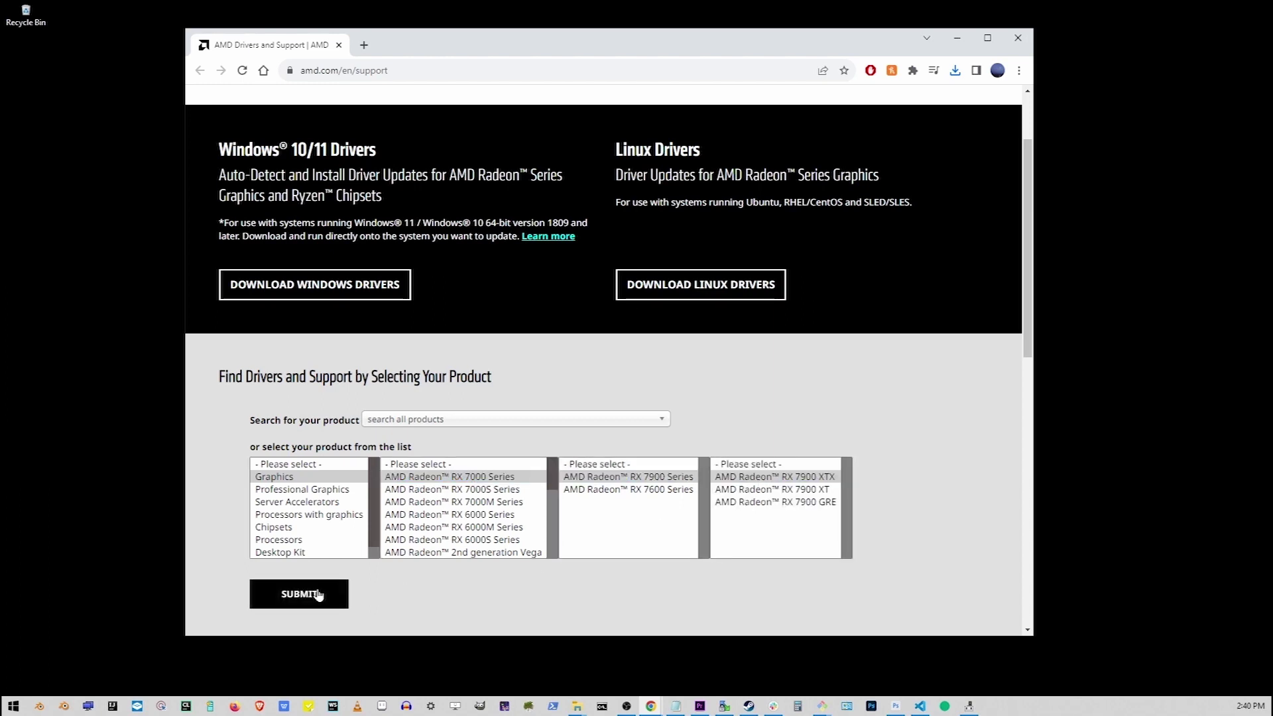
Download the Windows 10 64-Bit Auto-Detect installer and dismiss the AMD newsletter popup.
scroll(549, 486, "down", 2)
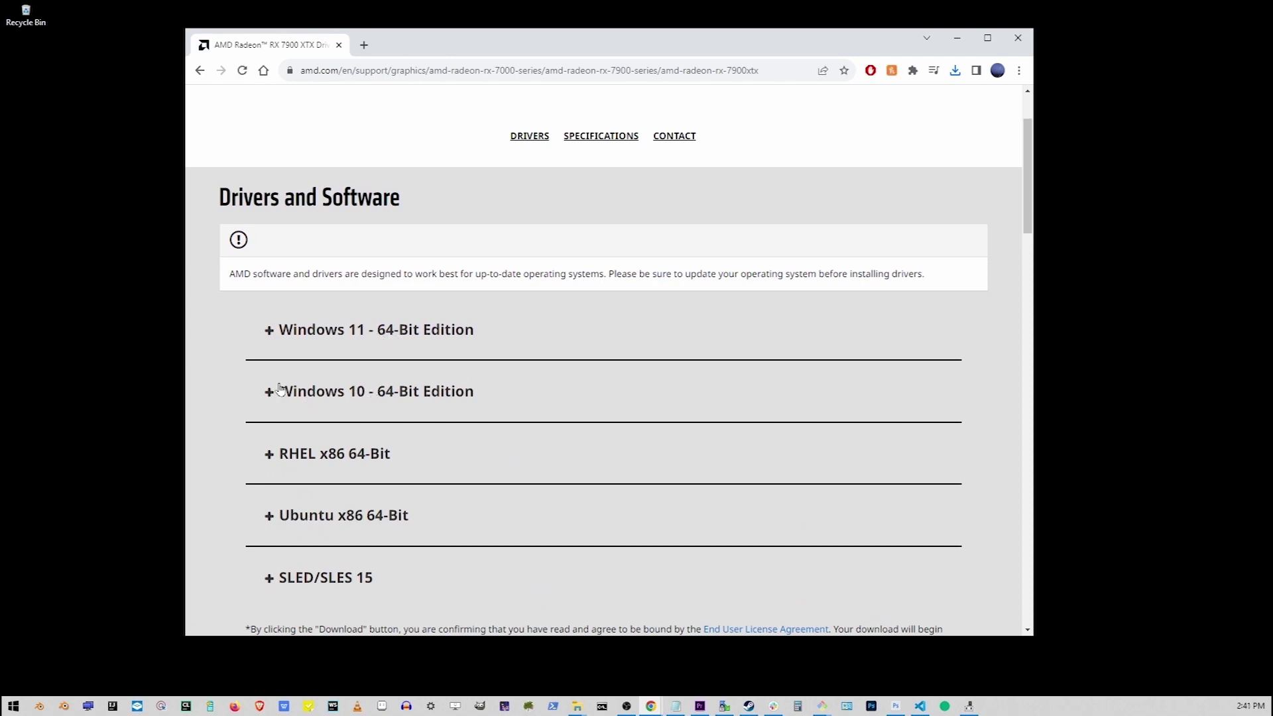
left_click(319, 398)
scroll(588, 420, "down", 2)
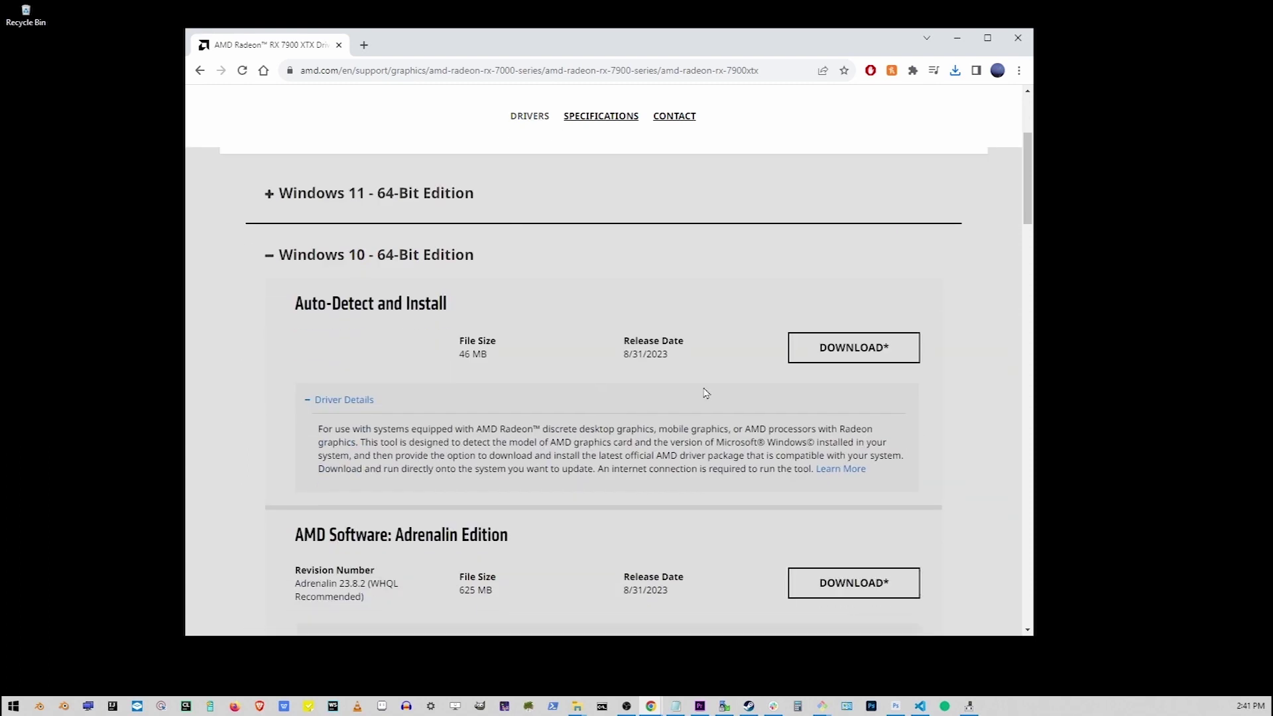
left_click(854, 347)
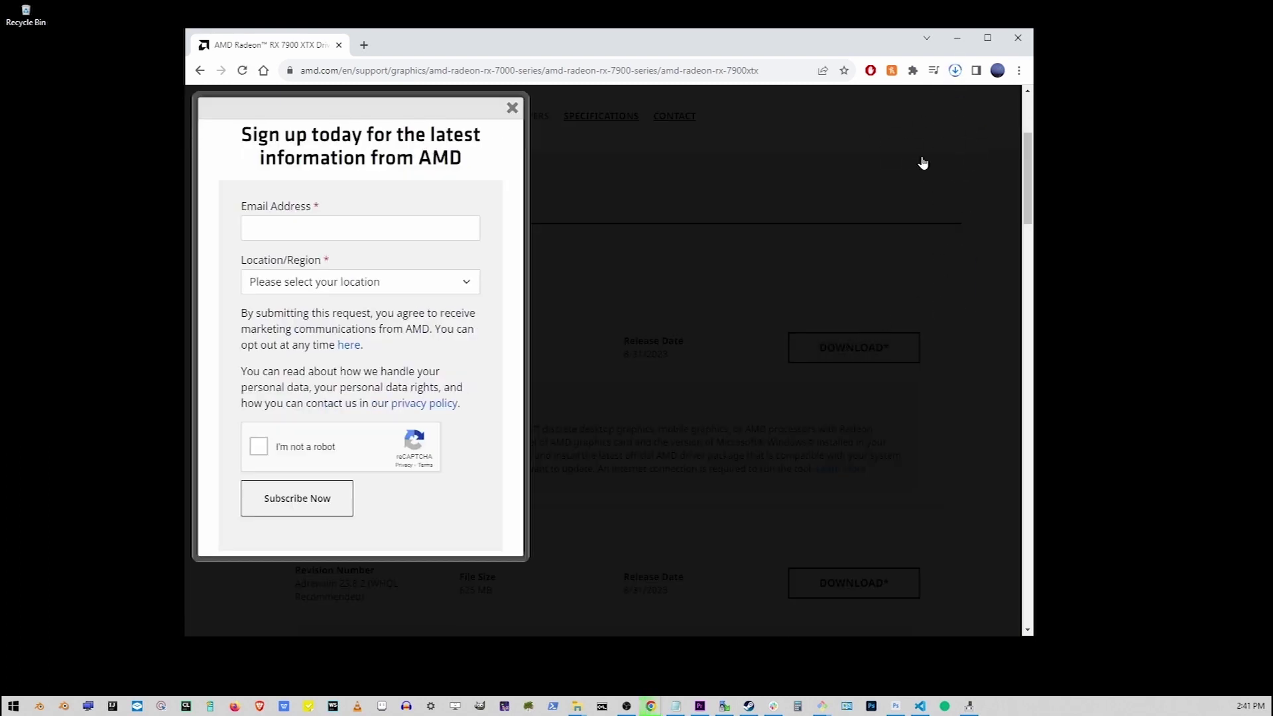
left_click(512, 107)
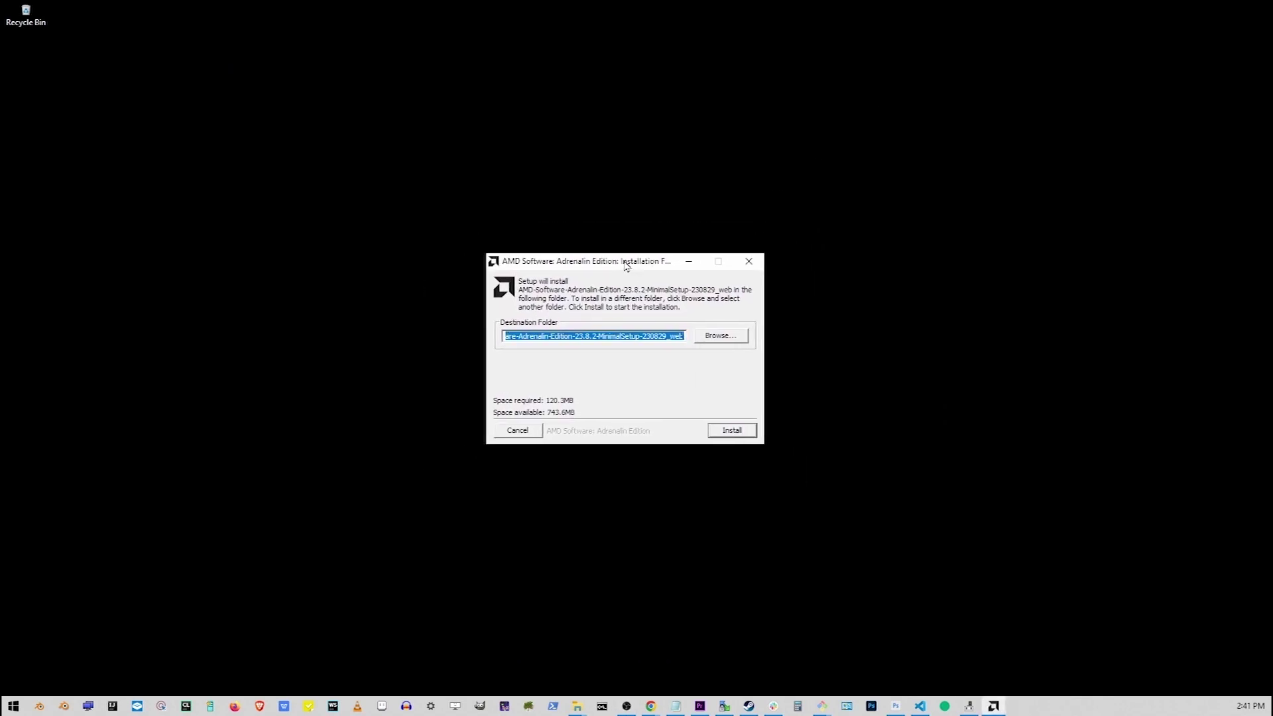
Install the AMD Adrenalin Edition software into the default destination folder.
left_click(529, 432)
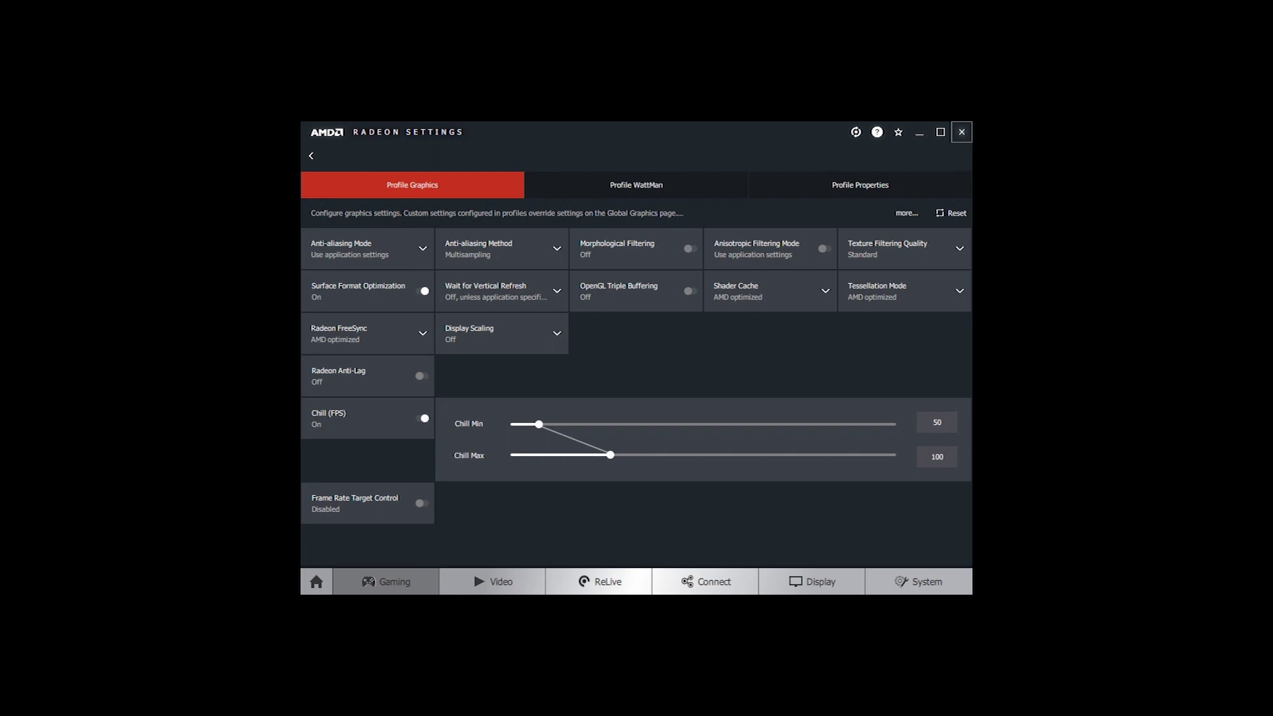
Close the Radeon Settings window.
left_click(962, 131)
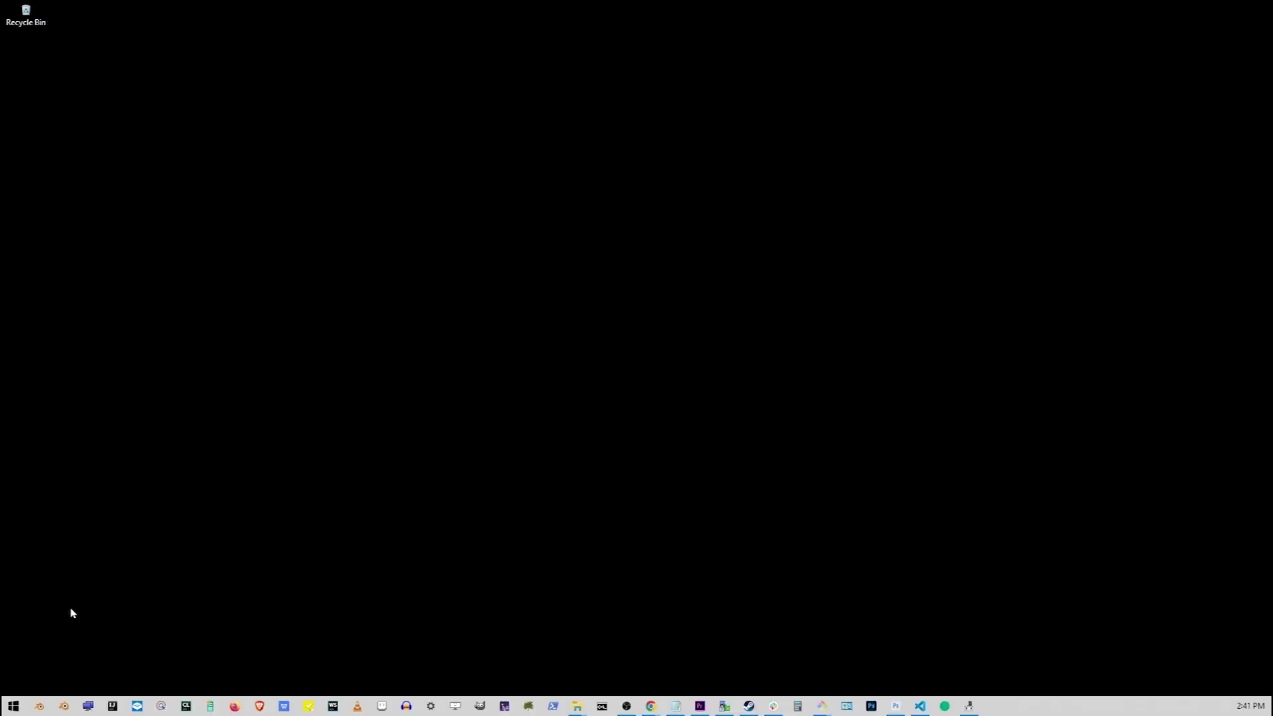
Open Task Manager, end two Microsoft Edge processes, and close Task Manager.
right_click(13, 706)
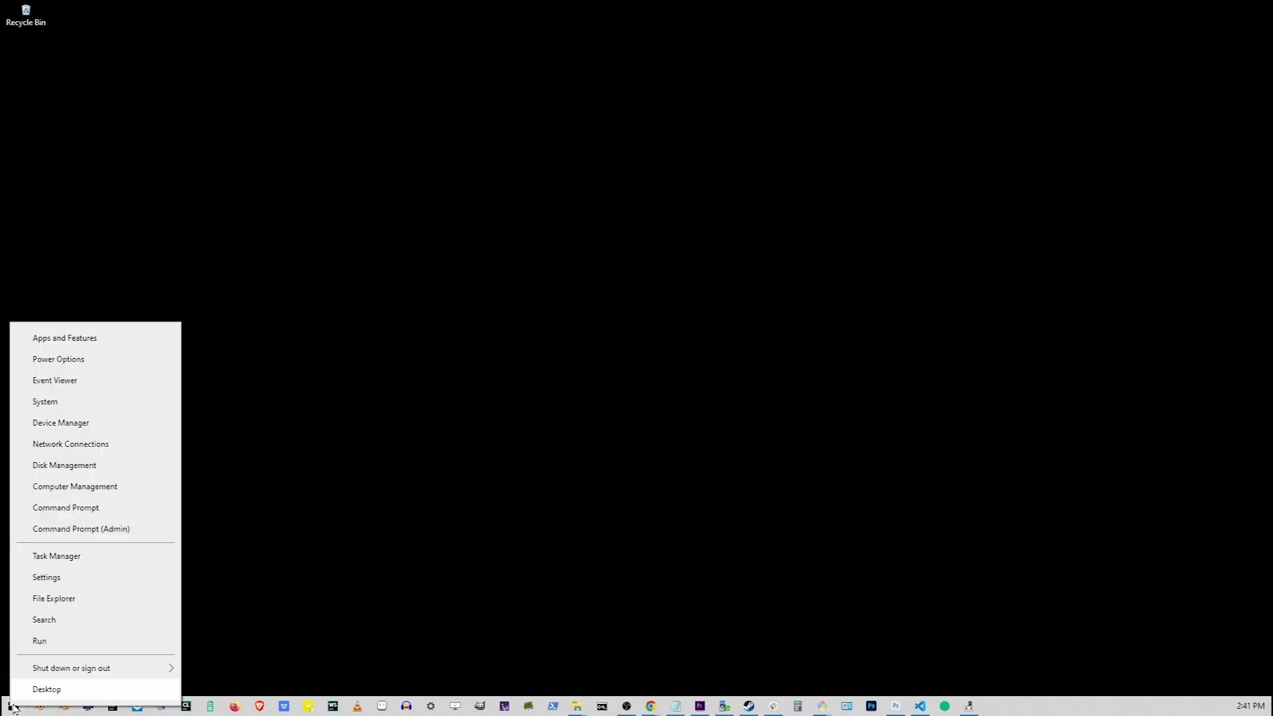
left_click(97, 563)
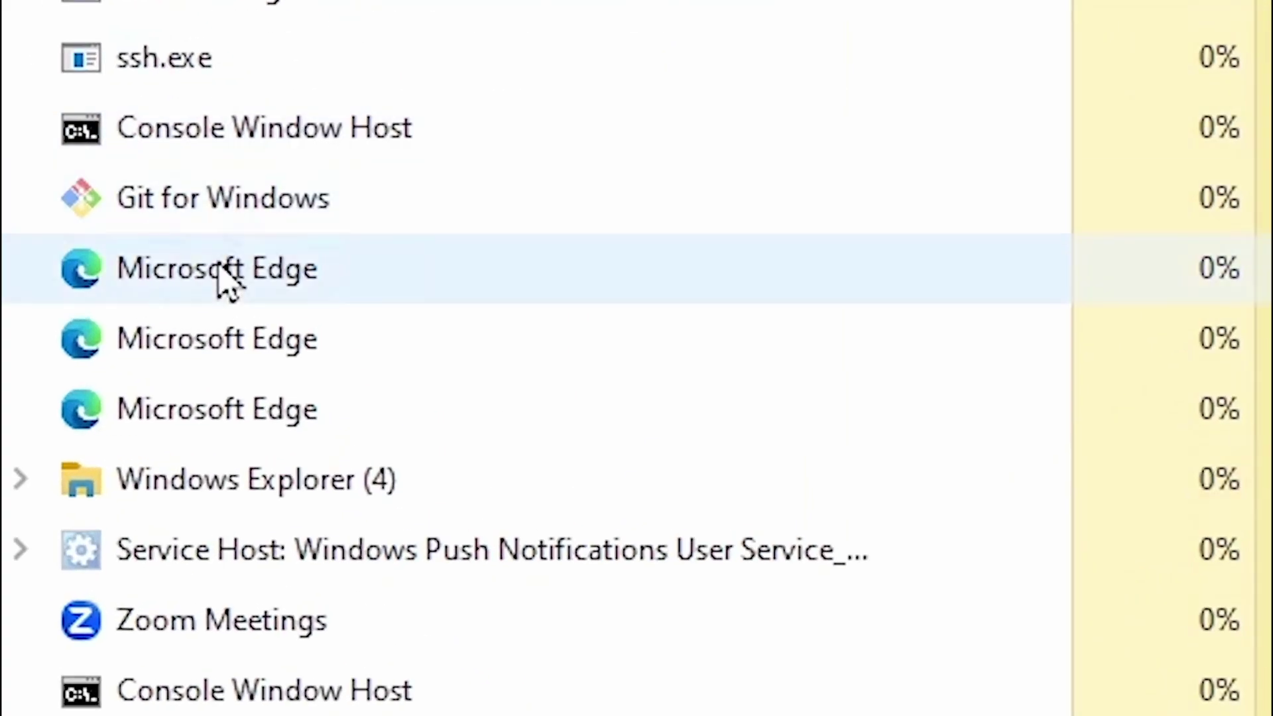
right_click(225, 279)
left_click(443, 301)
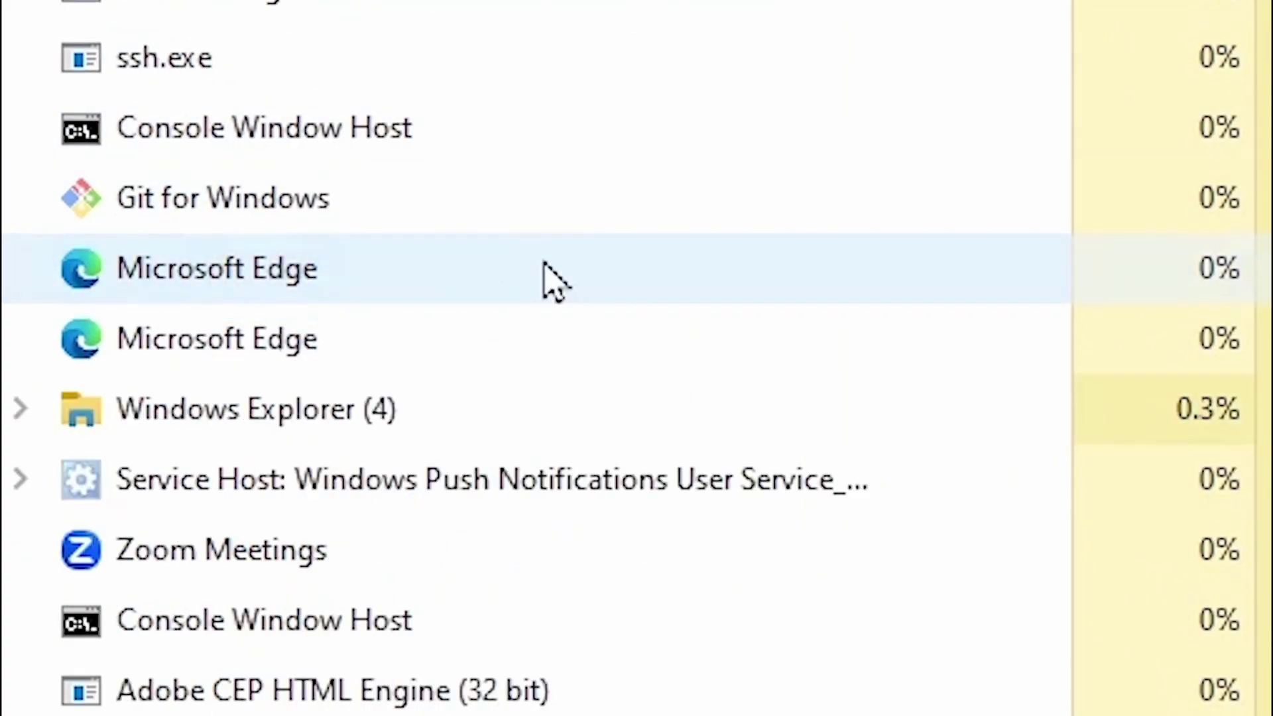
right_click(361, 269)
left_click(525, 283)
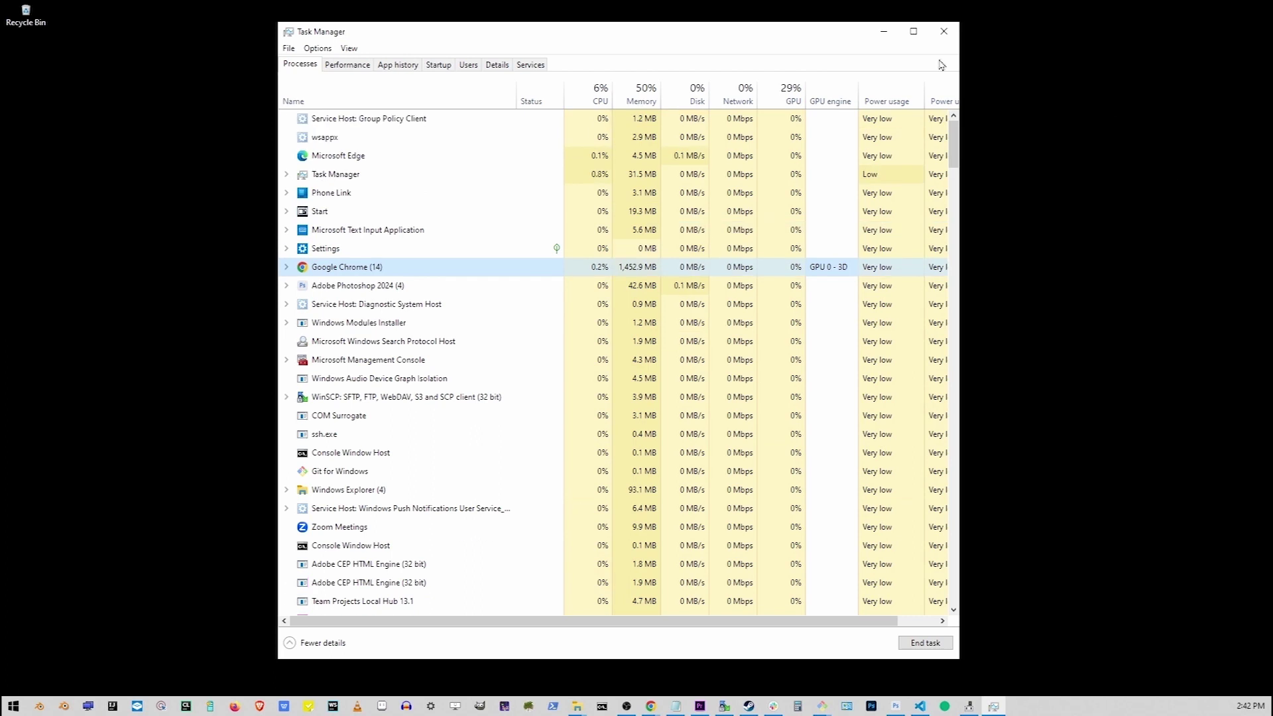
left_click(944, 31)
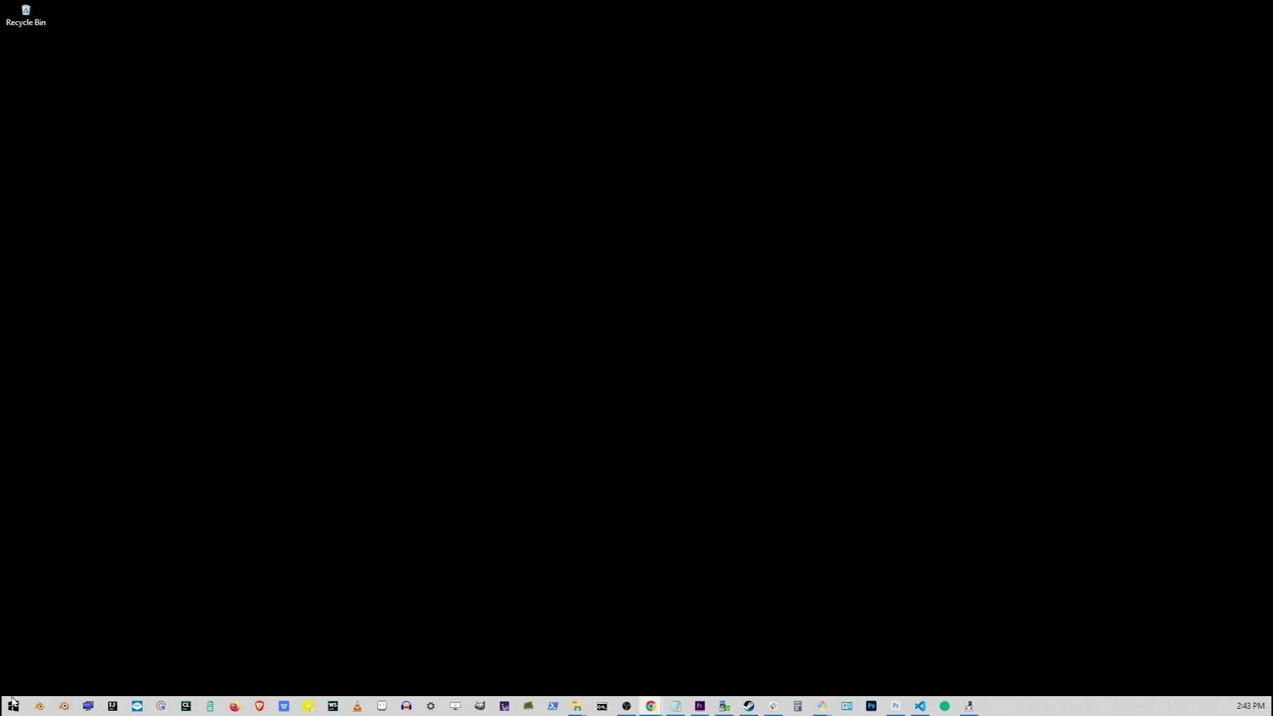
Check for Windows updates and download the optional 2023-08 cumulative update.
left_click(12, 708)
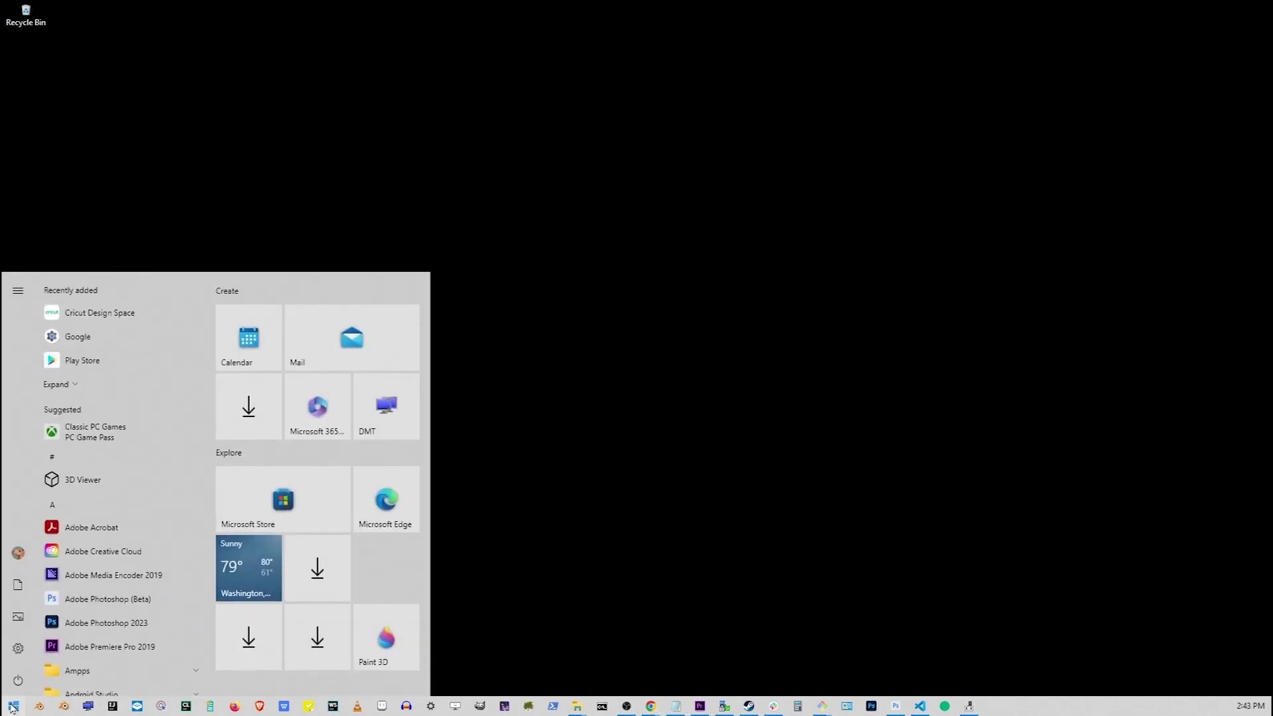
type("windows update")
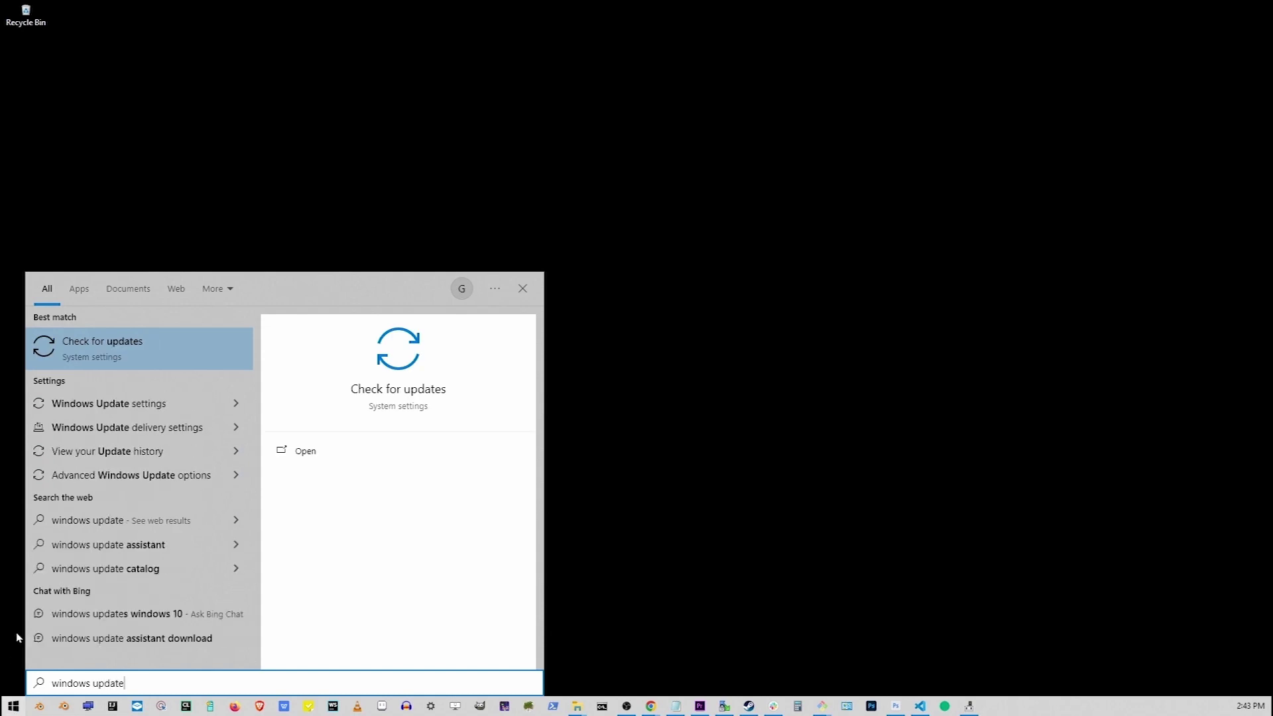
left_click(179, 352)
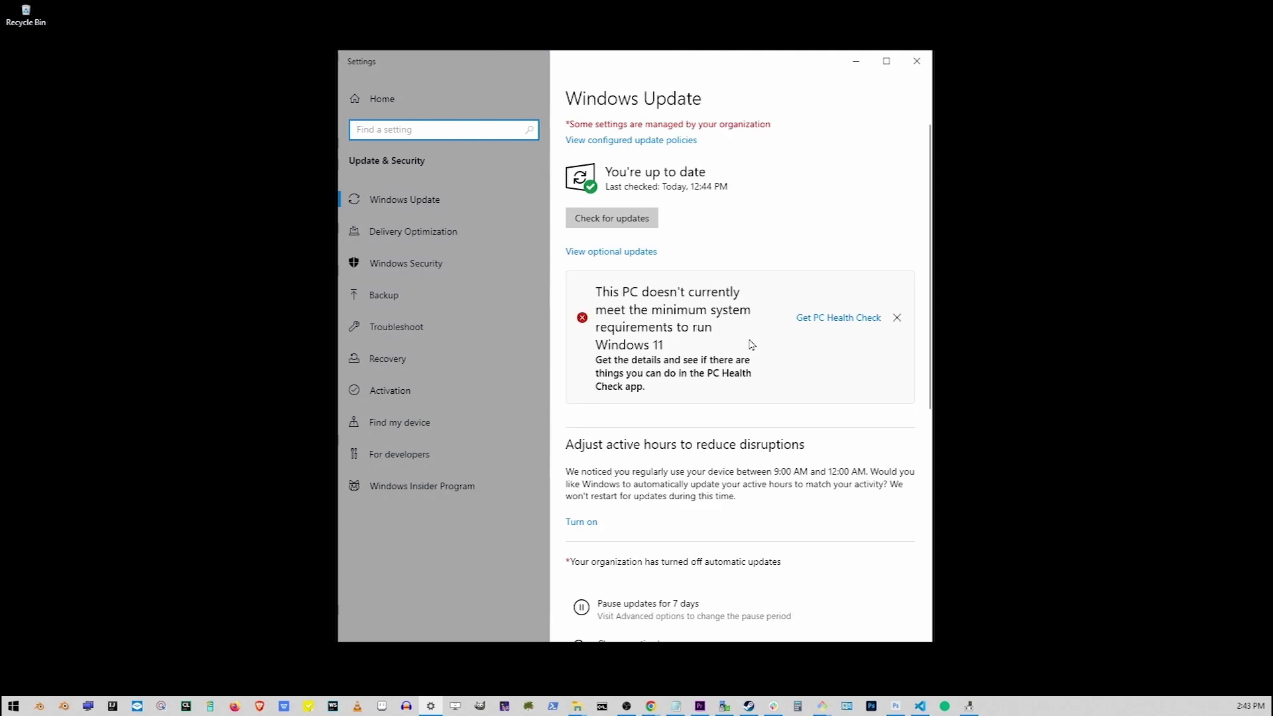
left_click(653, 224)
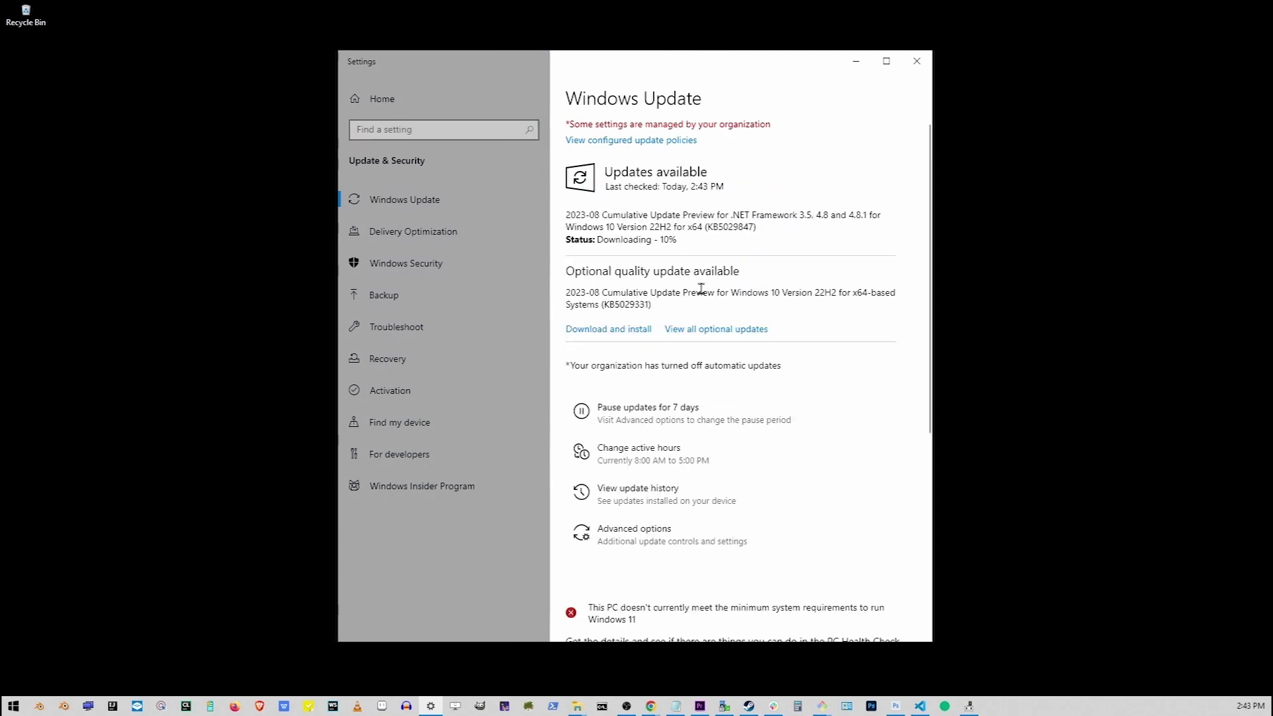
left_click(602, 331)
Minimize Windows Update and launch System Configuration via an 'msco' Start search.
left_click(855, 61)
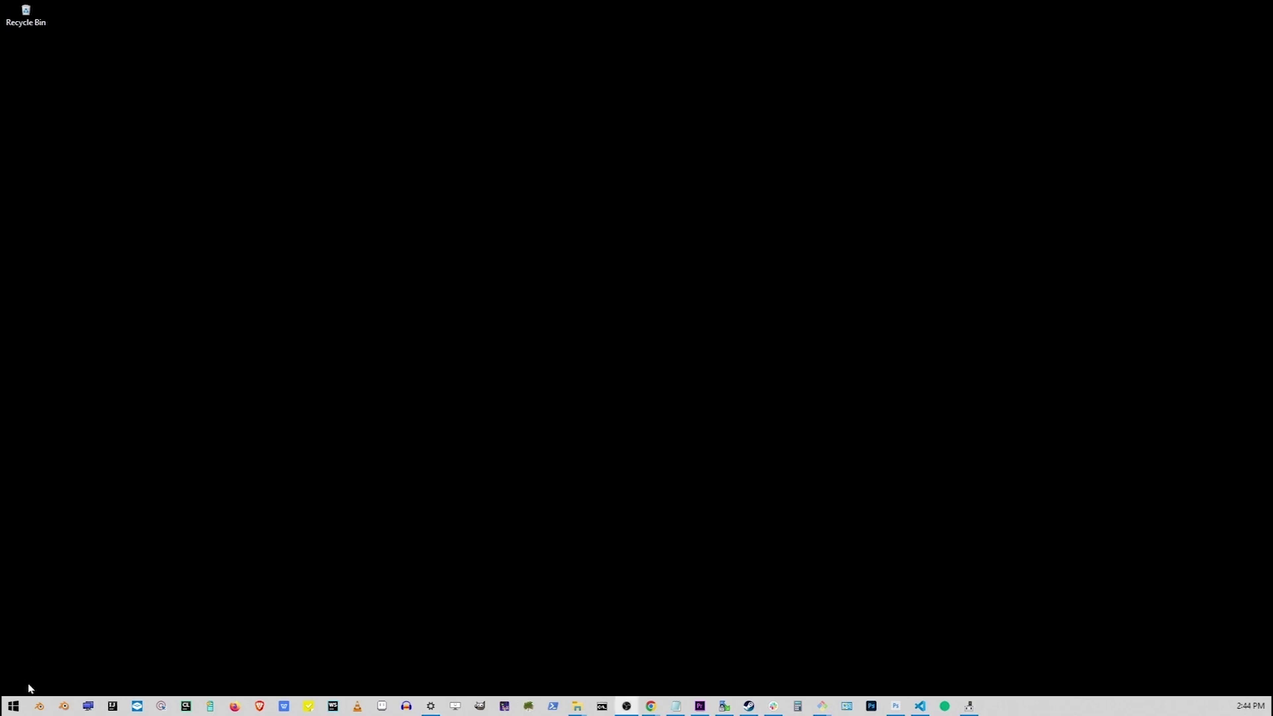
left_click(15, 705)
type("msconfig")
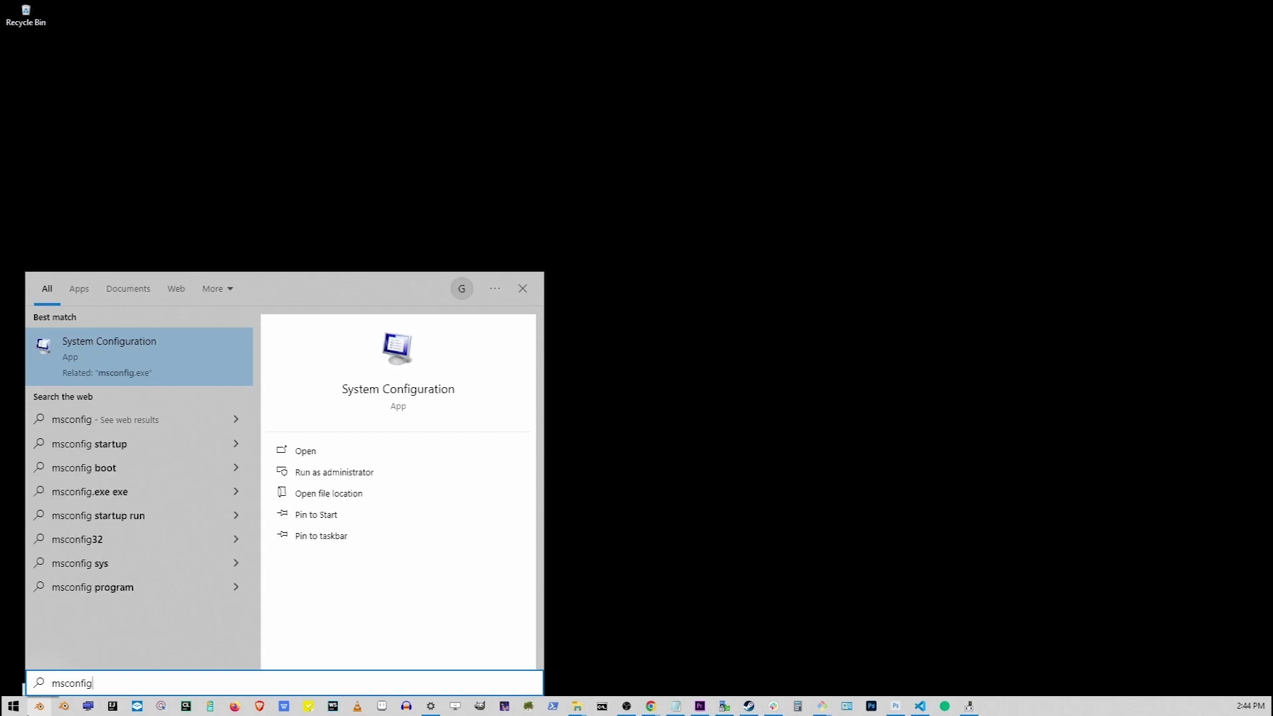
left_click(135, 360)
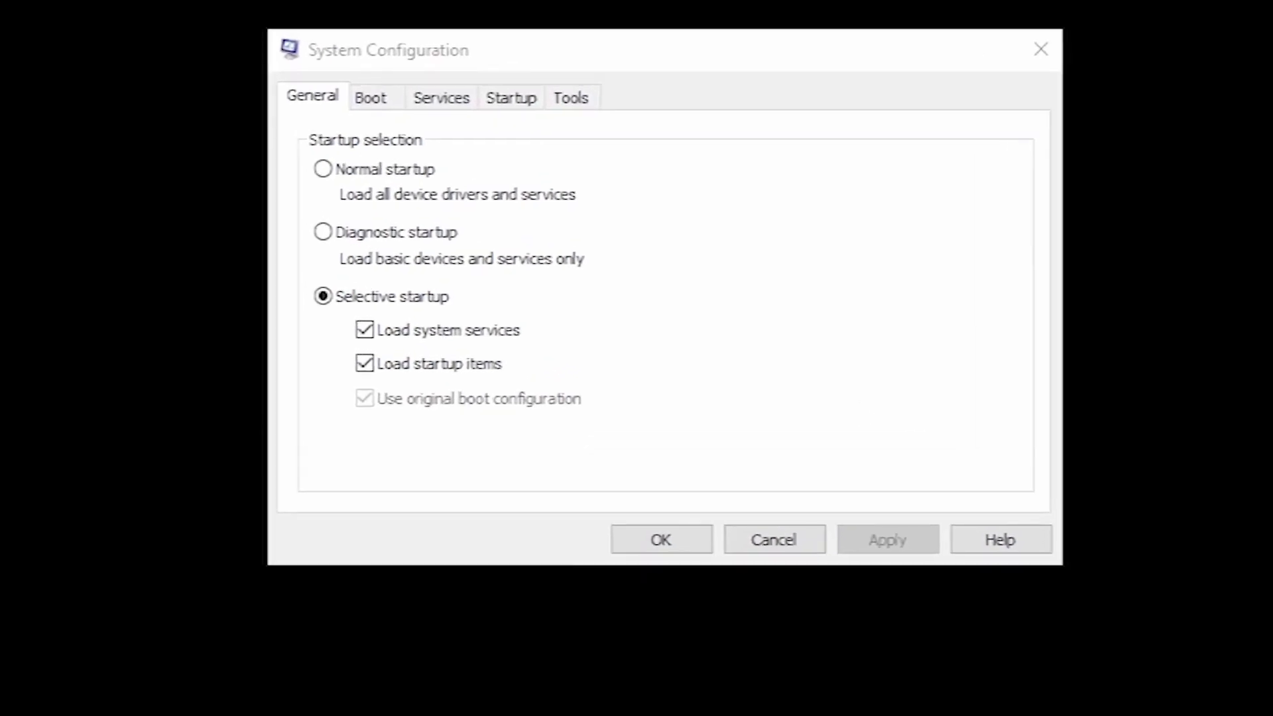
Hide all Microsoft services, disable the remaining services, apply, and close with OK.
left_click(435, 107)
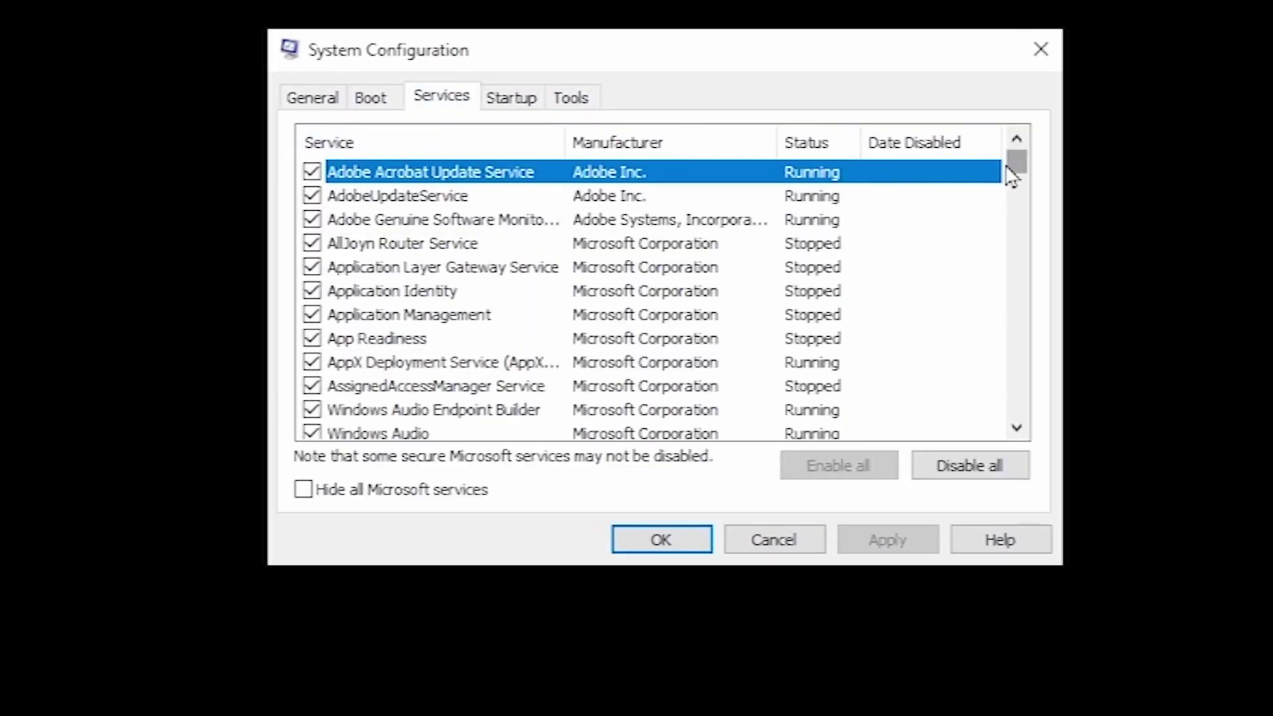
left_click(335, 495)
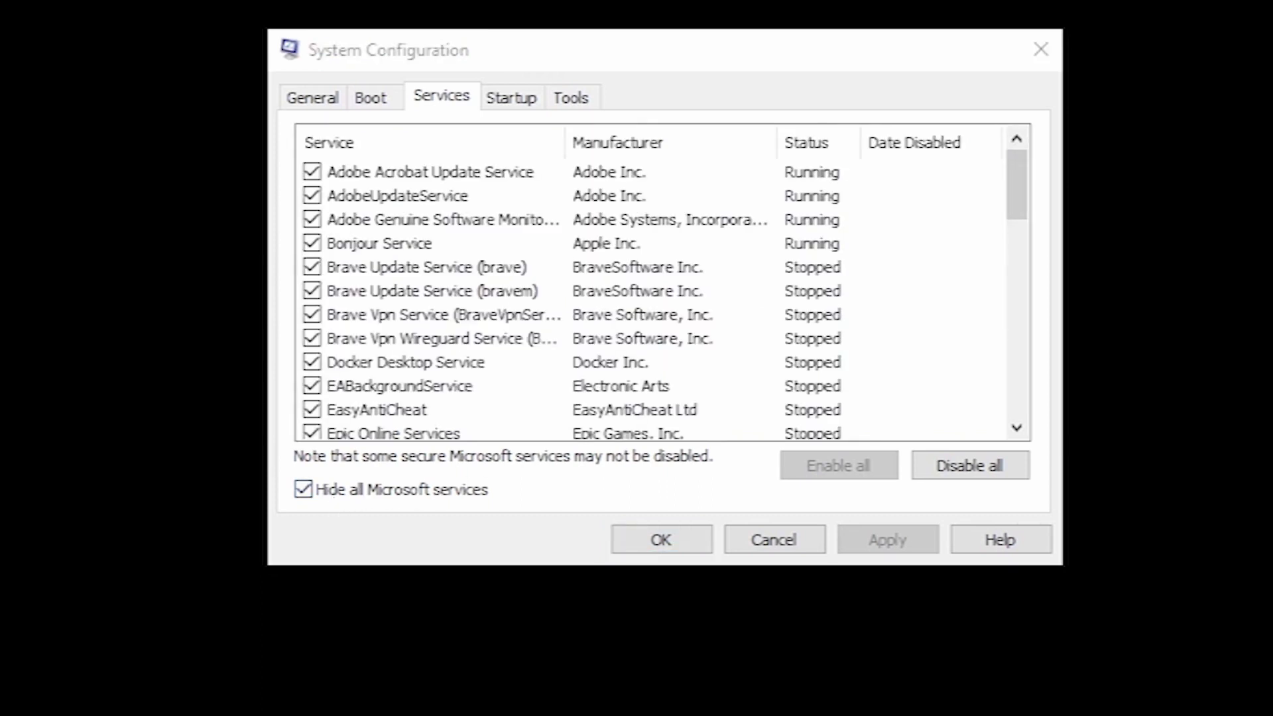
left_click(979, 478)
left_click(889, 551)
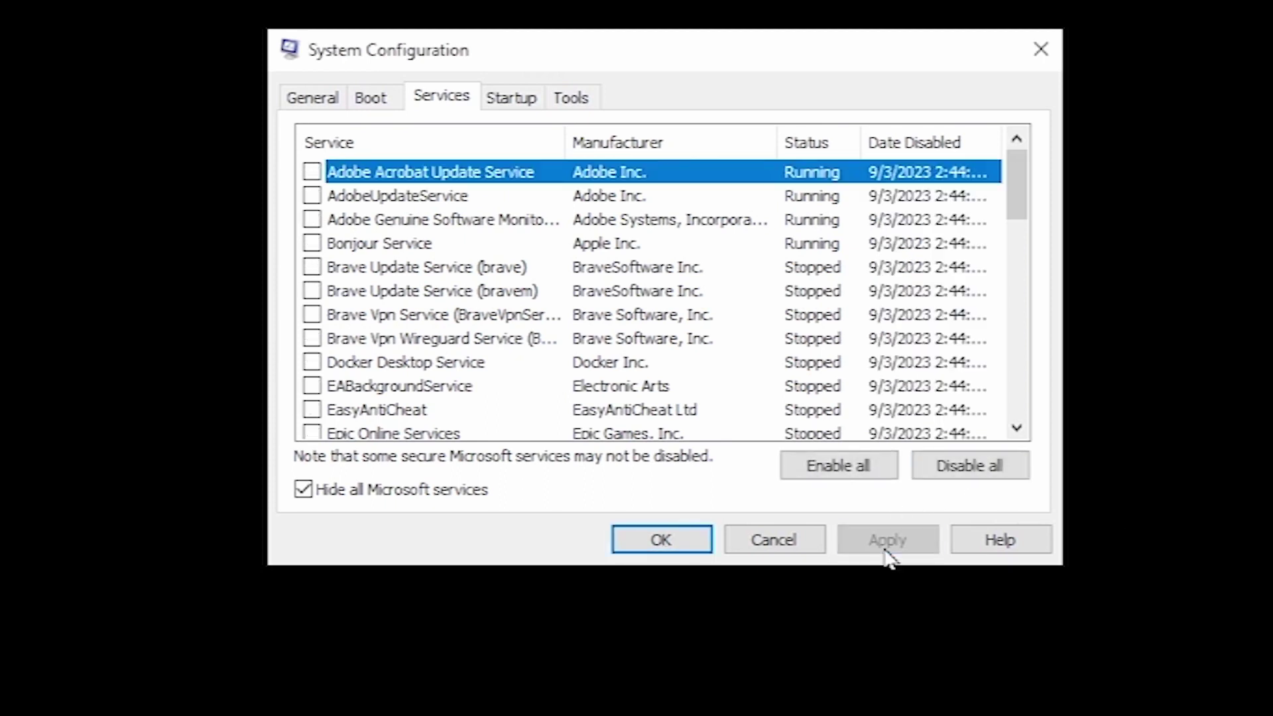
left_click(663, 540)
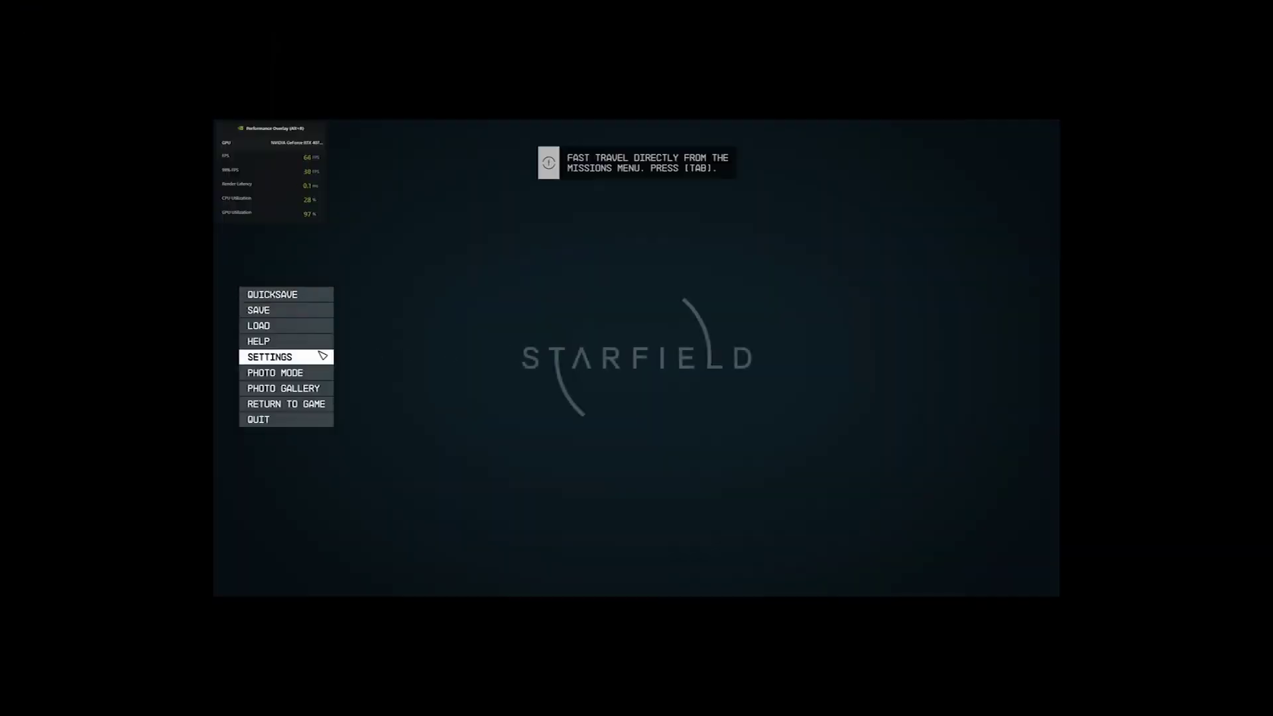
In Starfield's Display settings, switch the Upscaling option from CAS to FSR2.
left_click(322, 357)
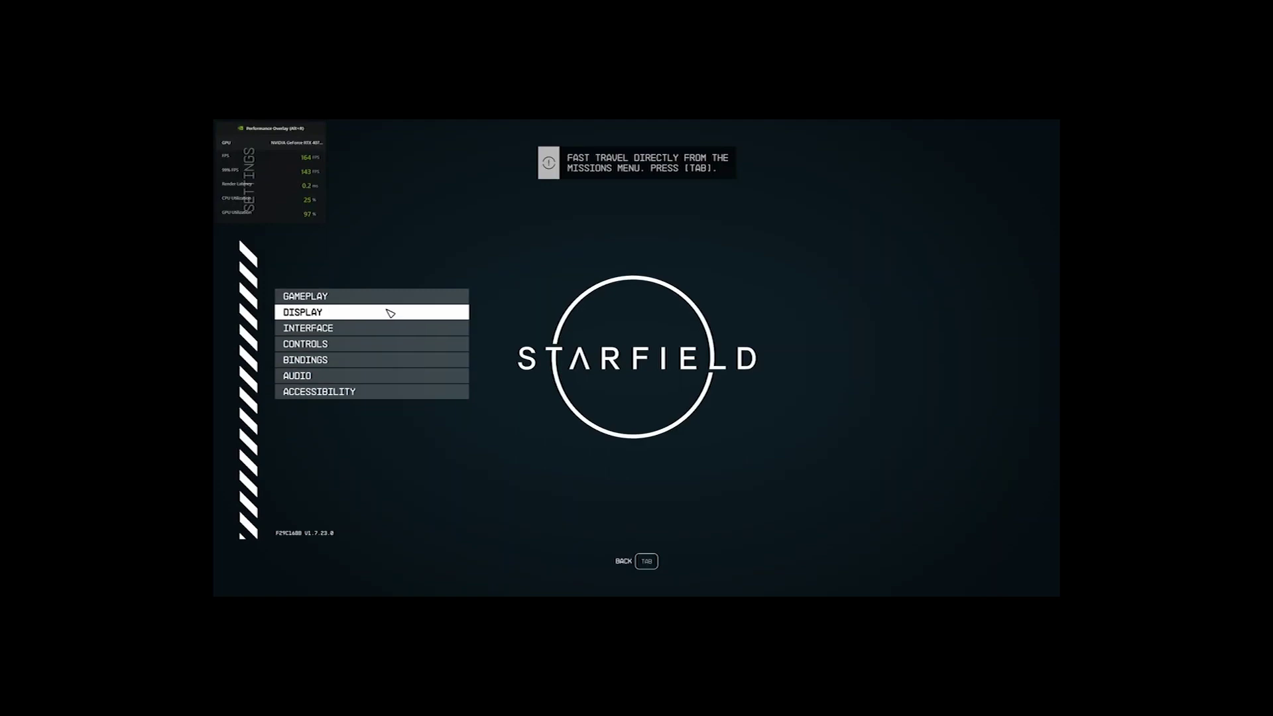
left_click(388, 318)
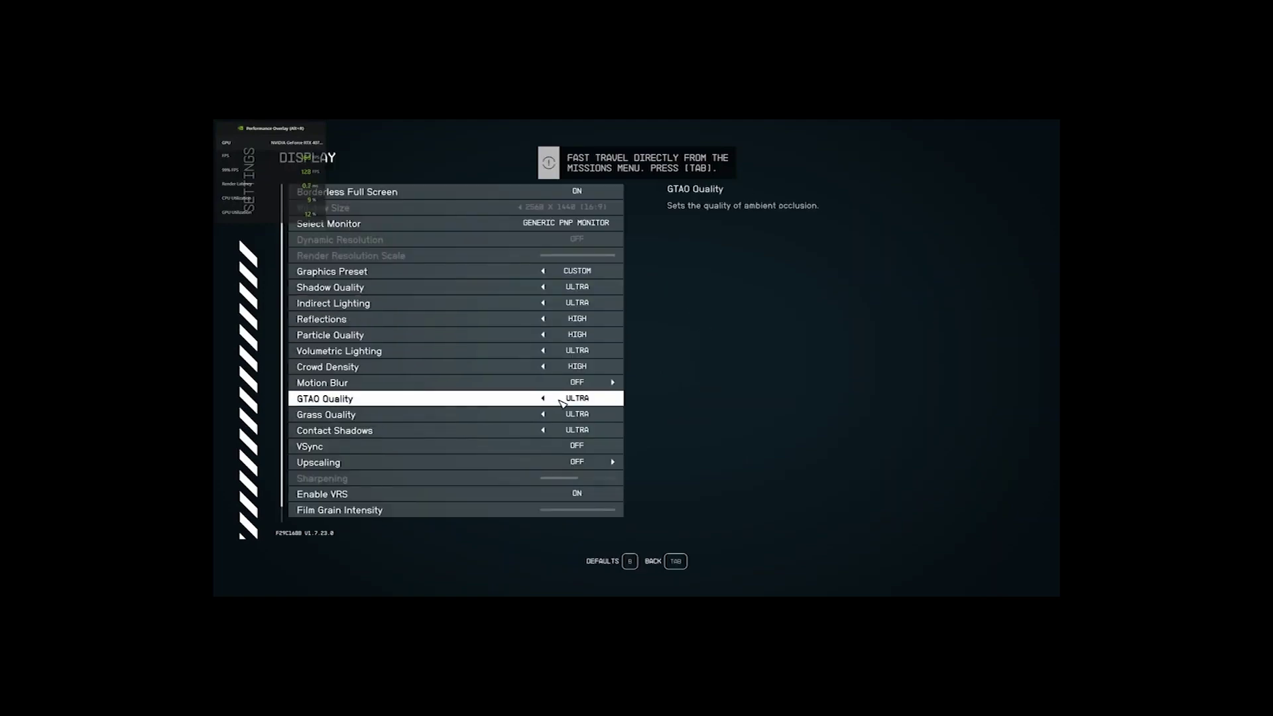
scroll(554, 451, "down", 1)
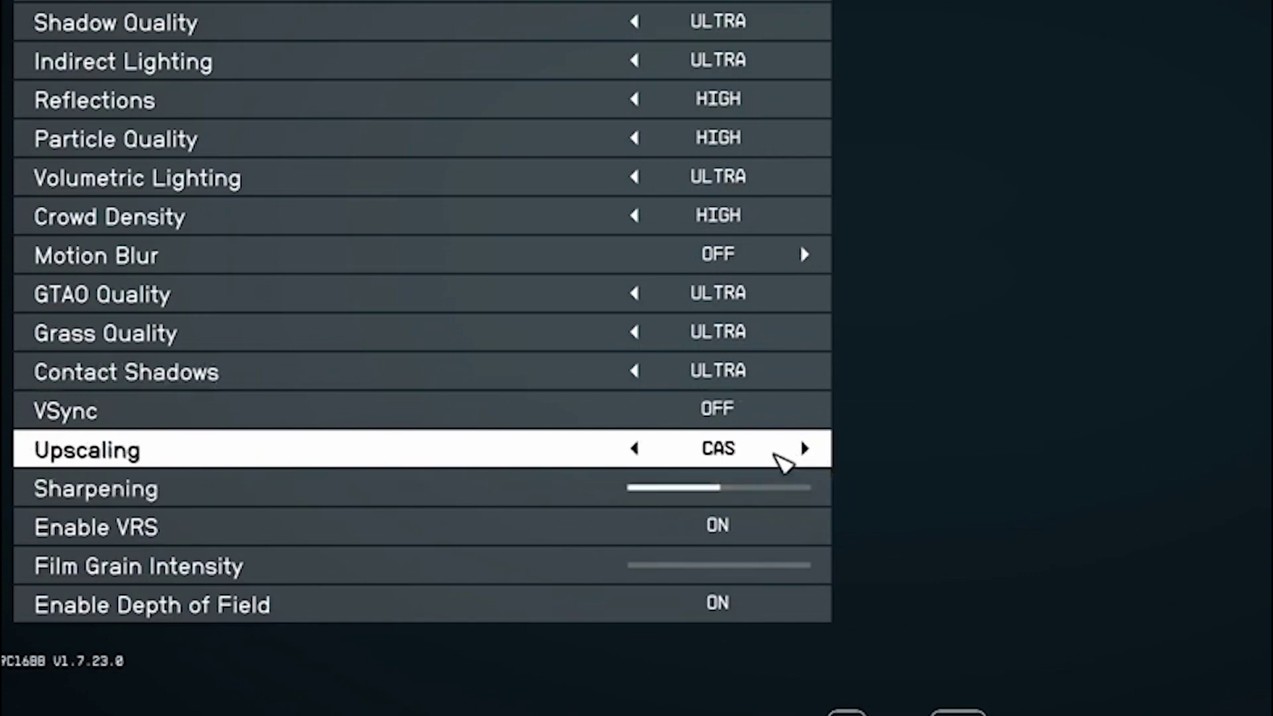
left_click(804, 450)
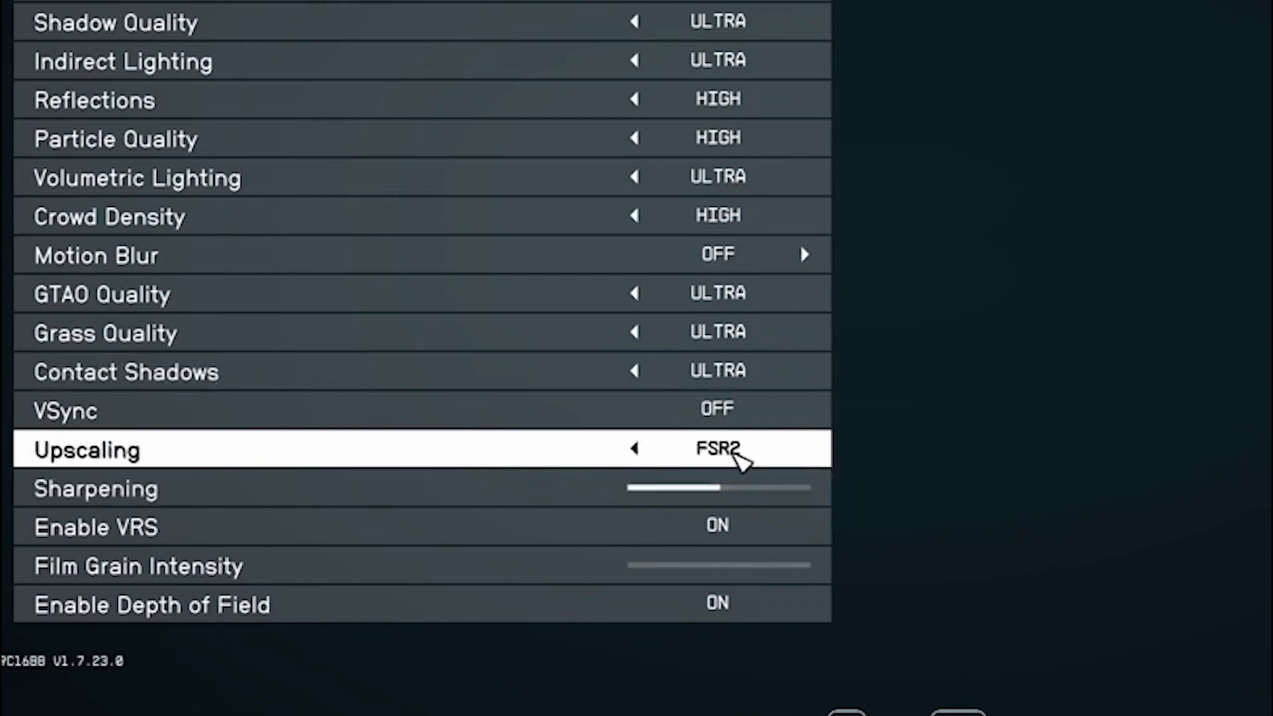